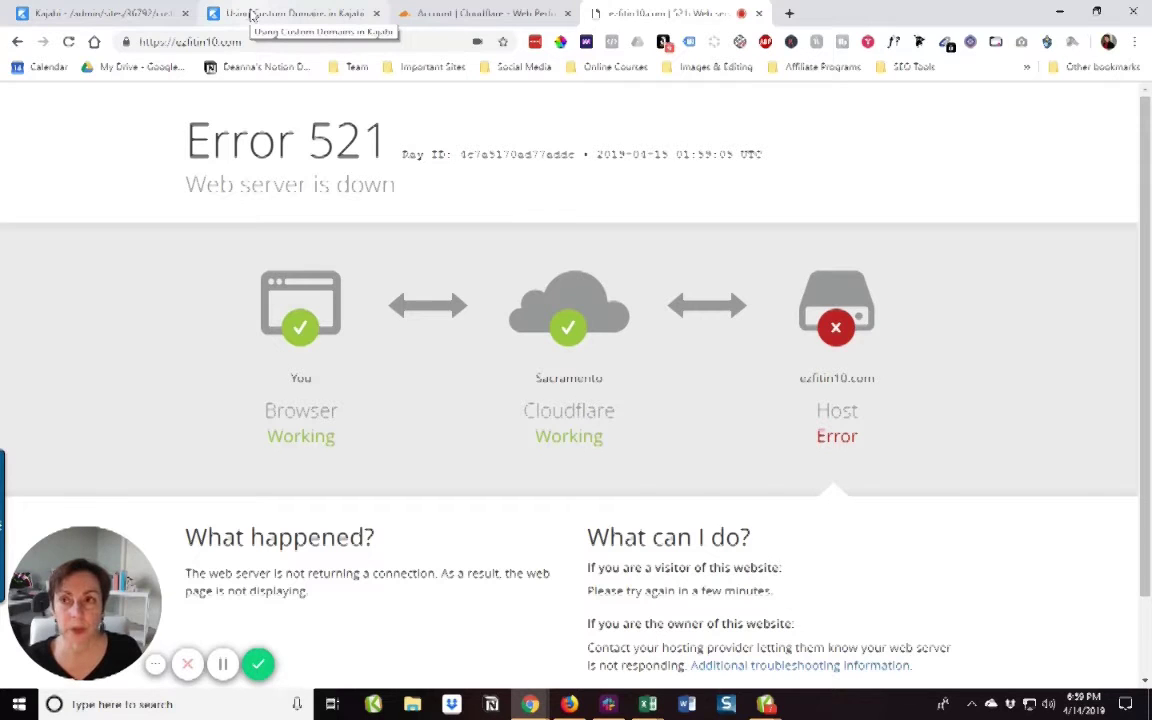
Go to the Kajabi article's '4. Domain does not work without WWW' section and select the first rule lines.
left_click(256, 16)
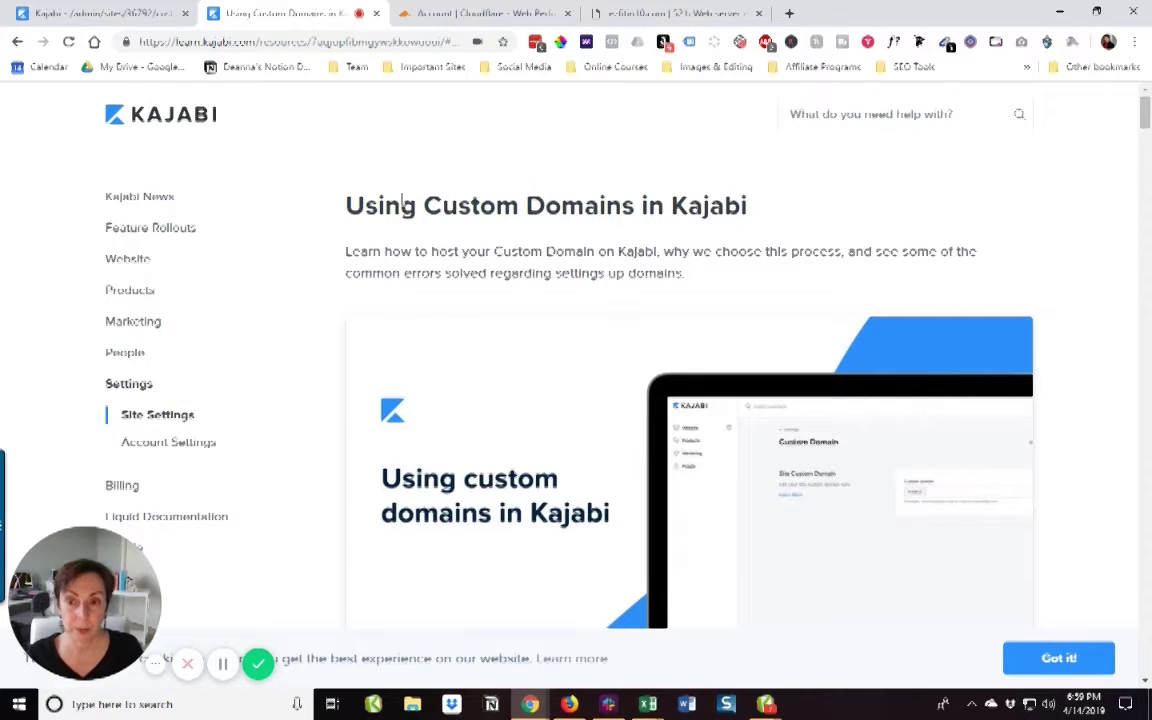
scroll(403, 205, "down", 5)
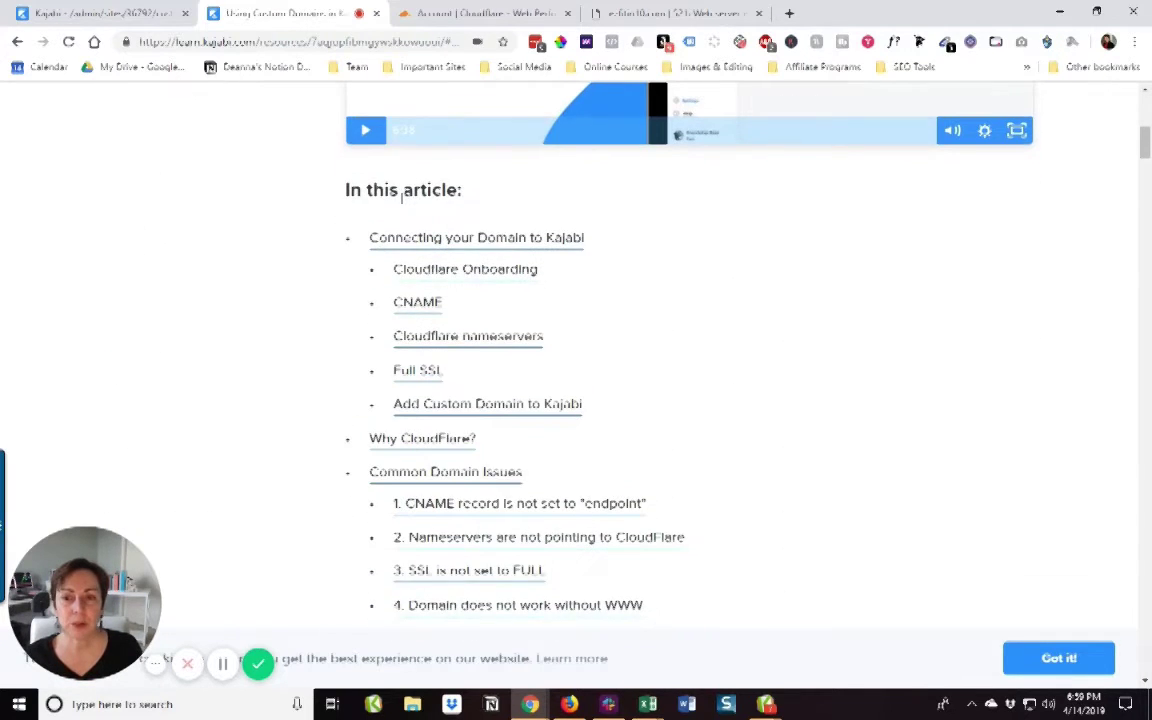
scroll(403, 205, "down", 1)
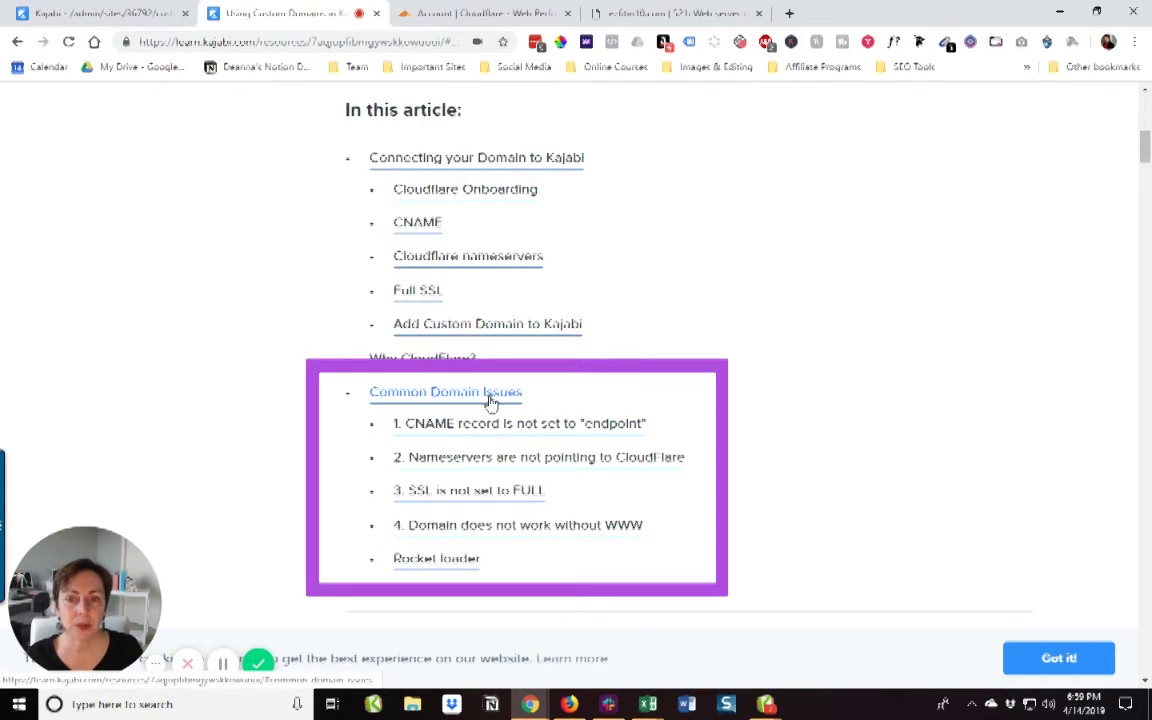
left_click(477, 528)
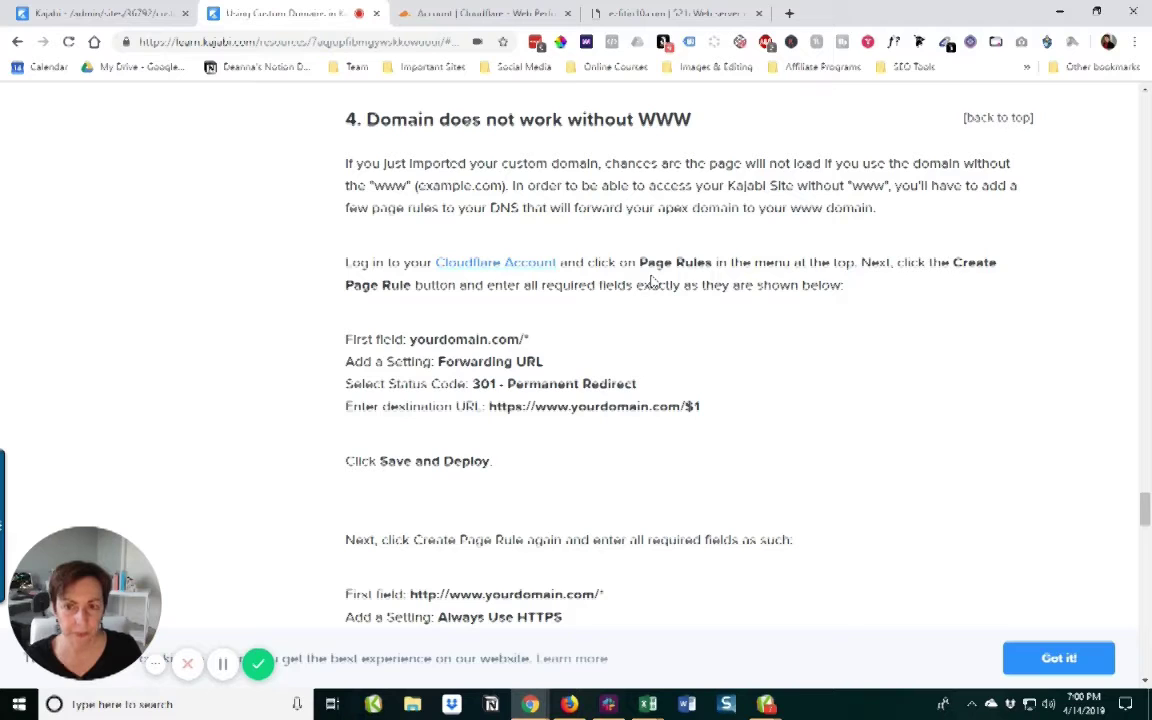
left_click_drag(715, 406, 316, 305)
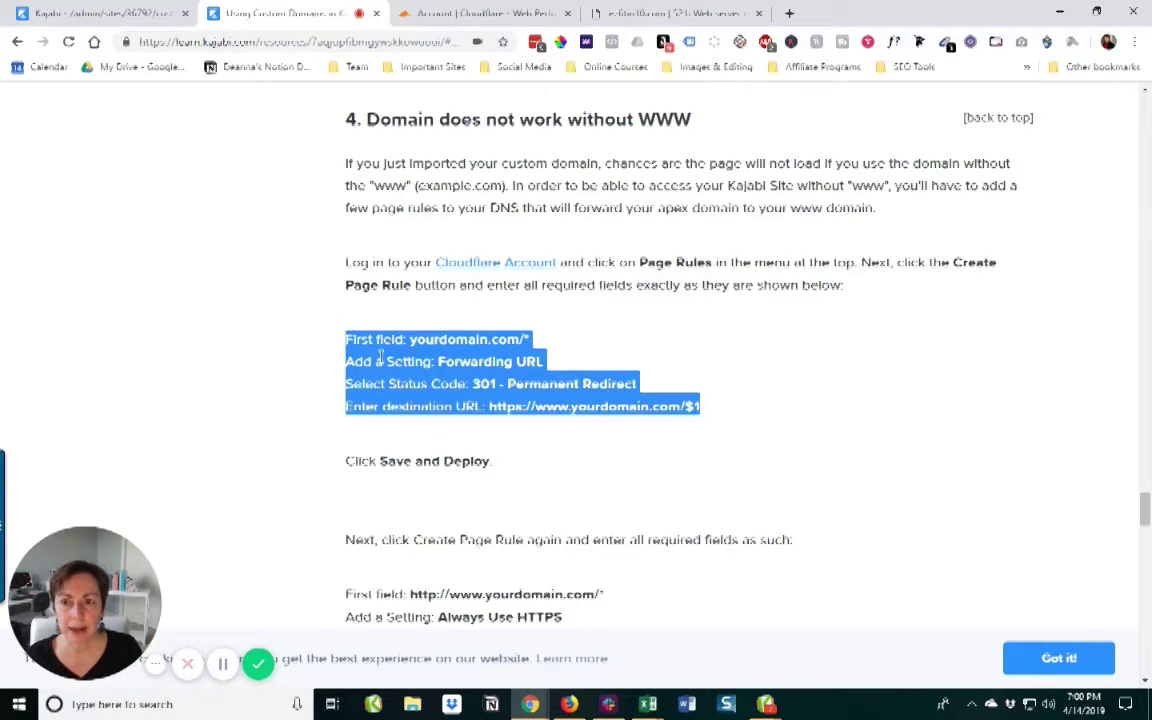
Copy the four Forwarding URL rule lines into a new Notepad note, then return to Cloudflare.
right_click(380, 357)
left_click(411, 368)
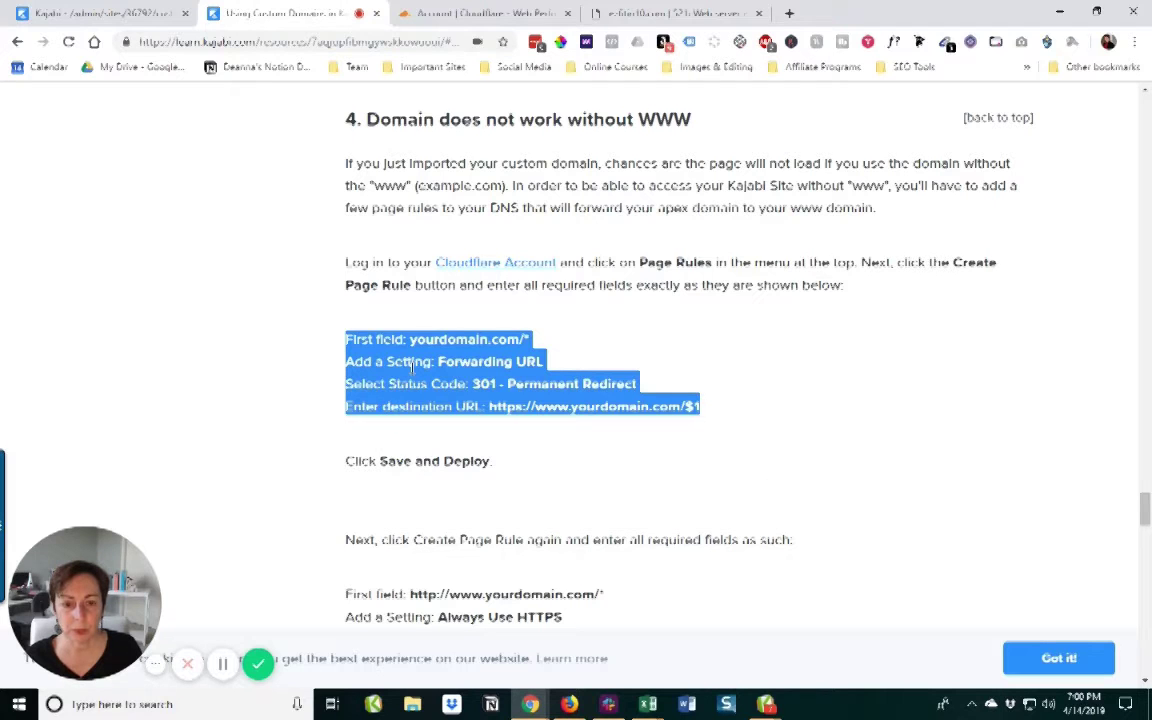
left_click(18, 704)
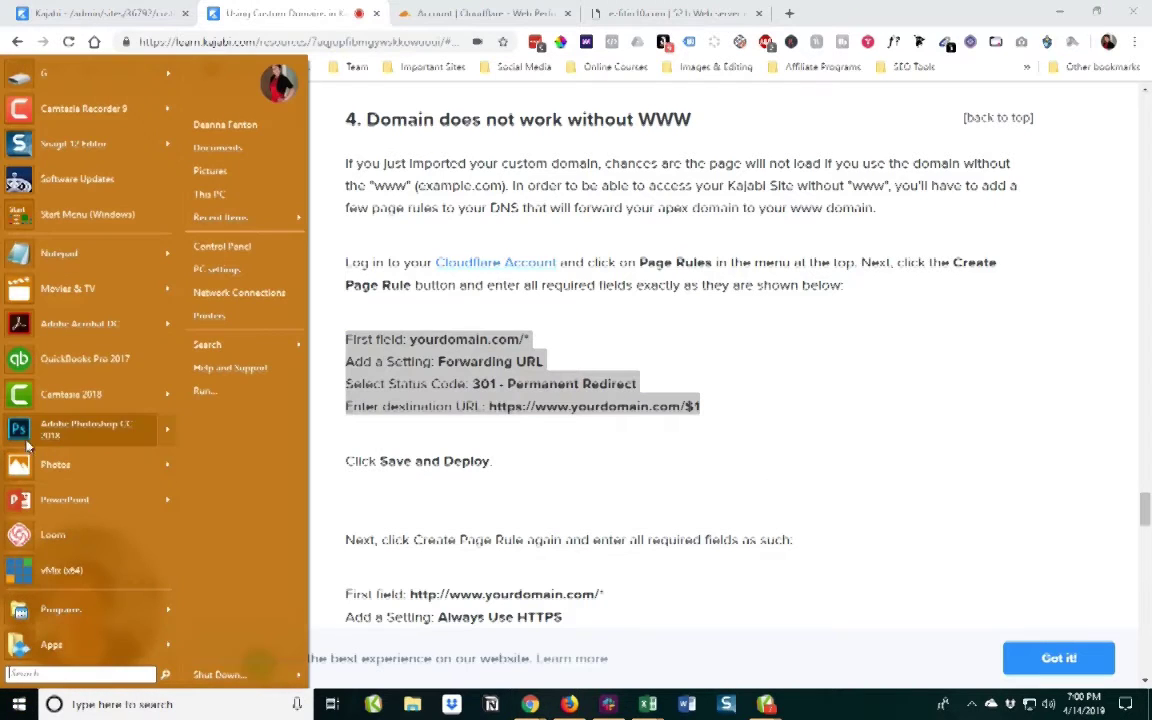
left_click(18, 242)
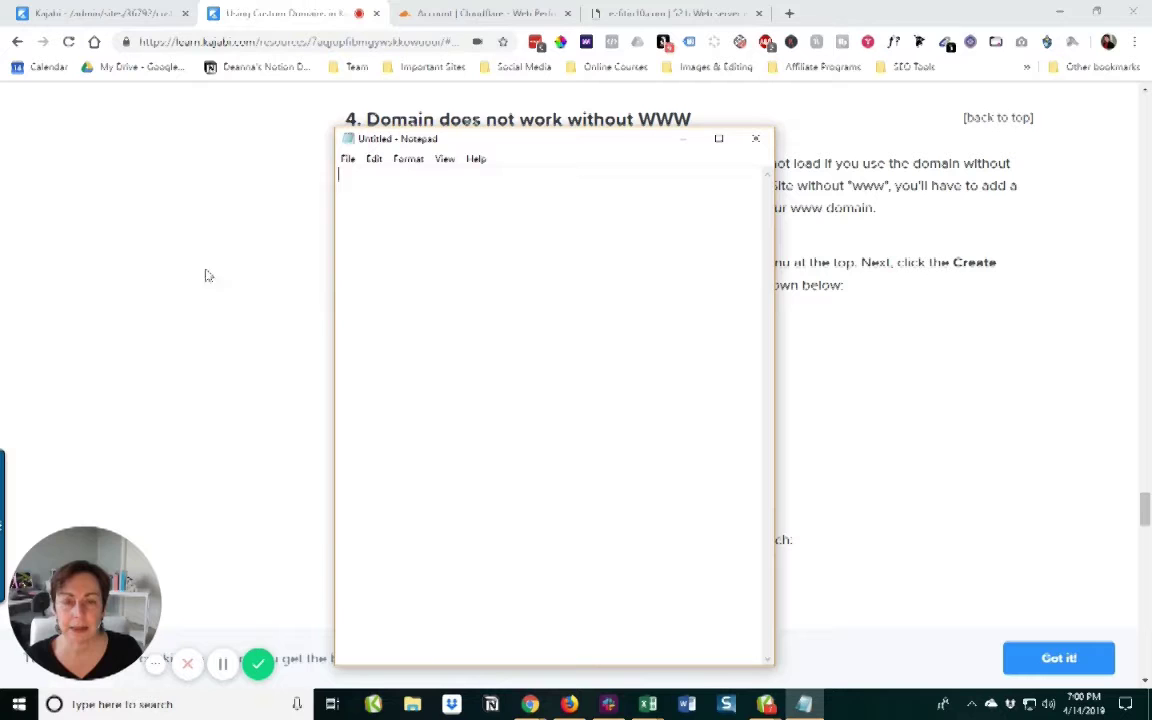
right_click(369, 196)
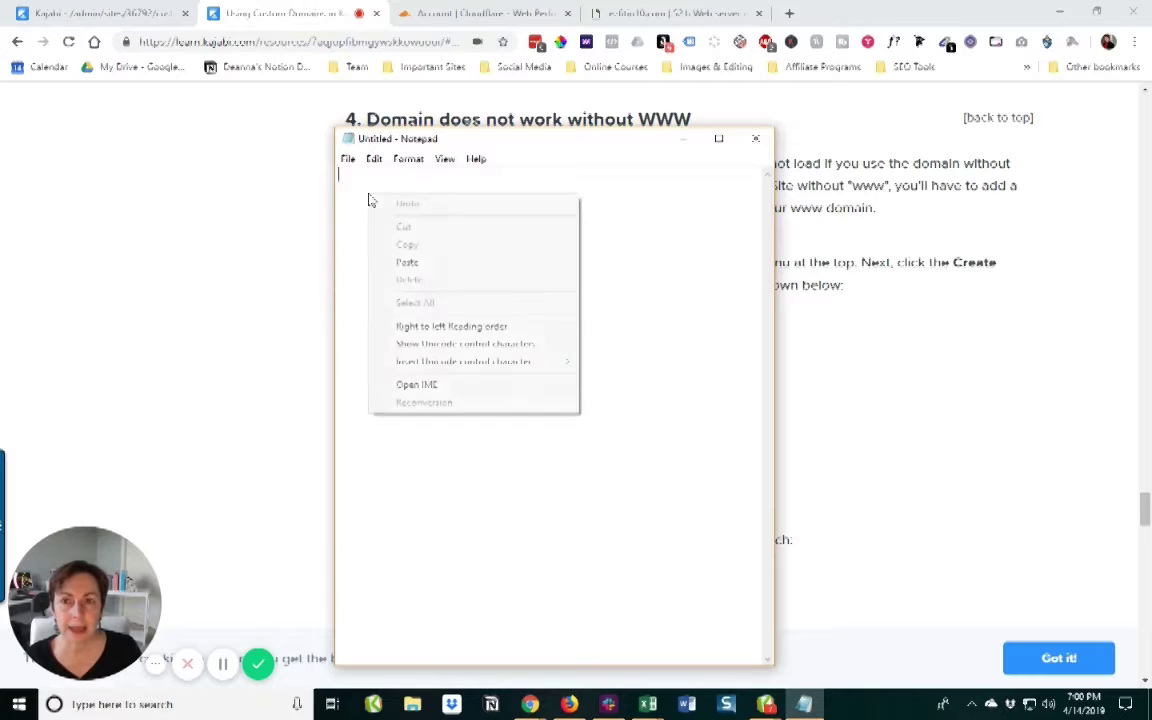
left_click(408, 263)
left_click_drag(494, 140, 767, 153)
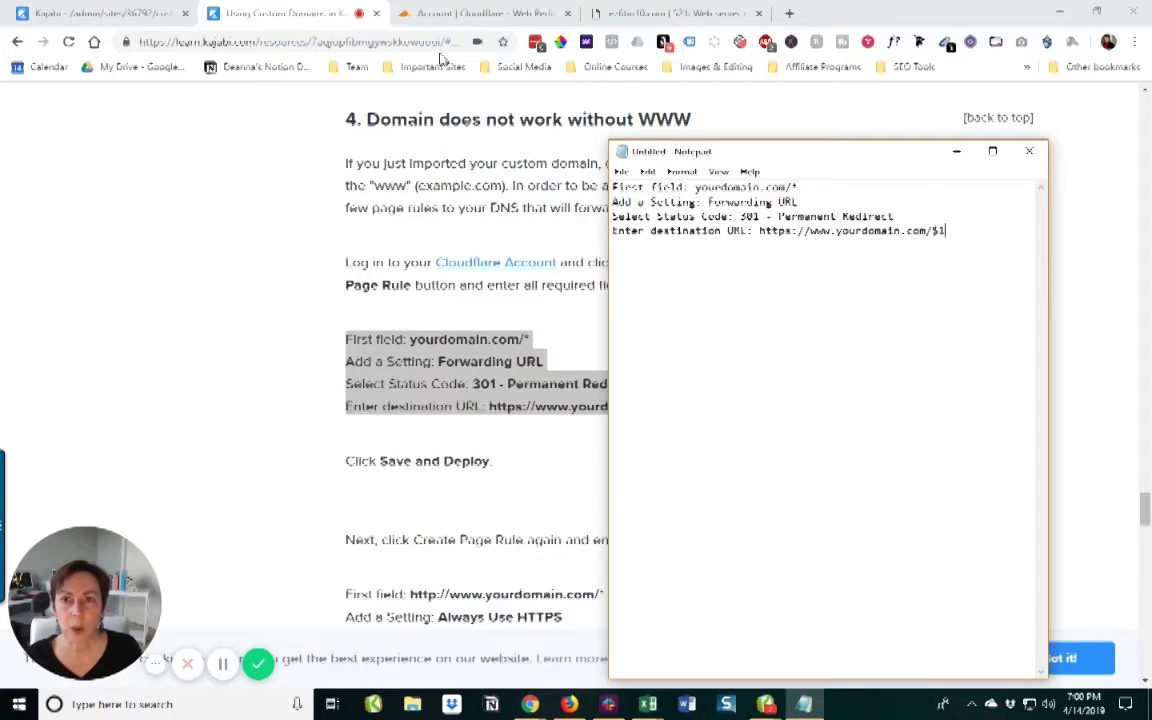
left_click(487, 15)
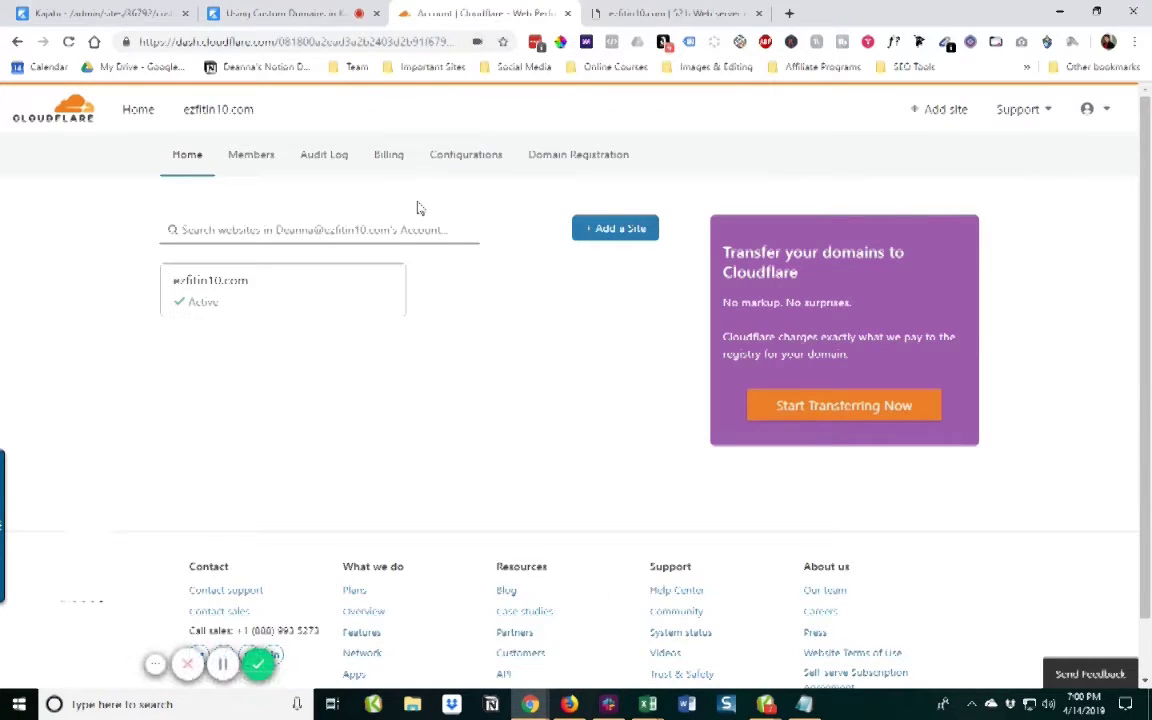
Open the ezfitin10.com site's Page Rules and begin a new page rule.
left_click(211, 294)
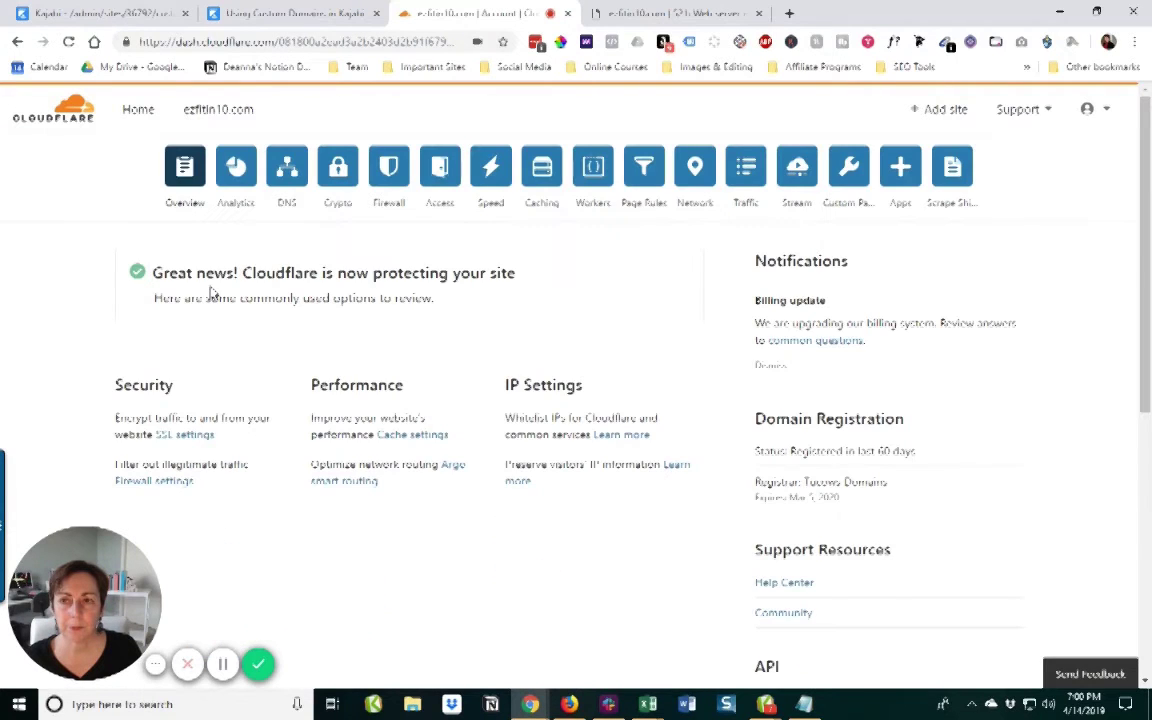
left_click(645, 170)
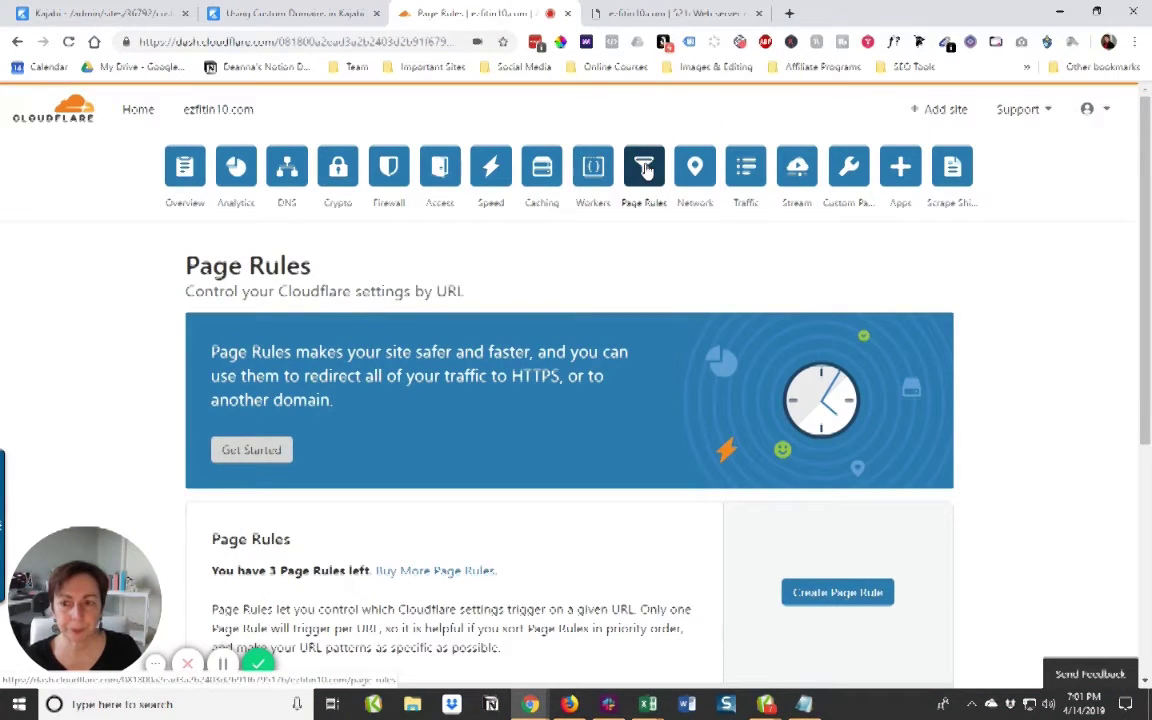
scroll(507, 450, "down", 2)
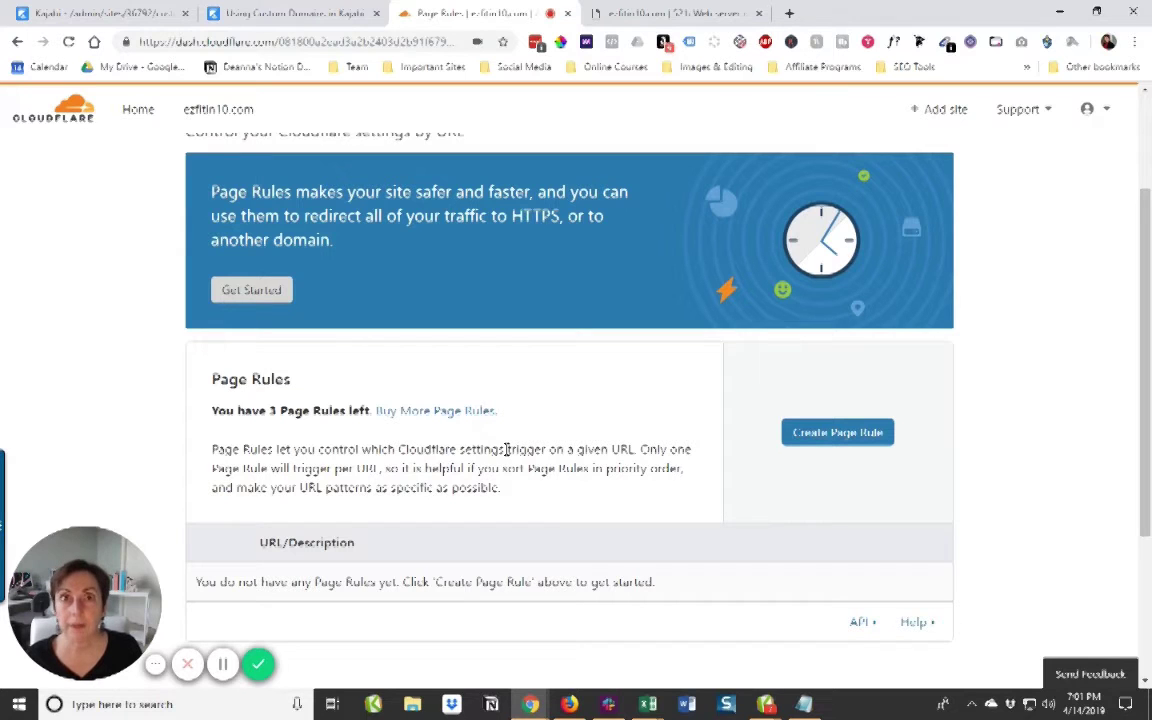
left_click(818, 442)
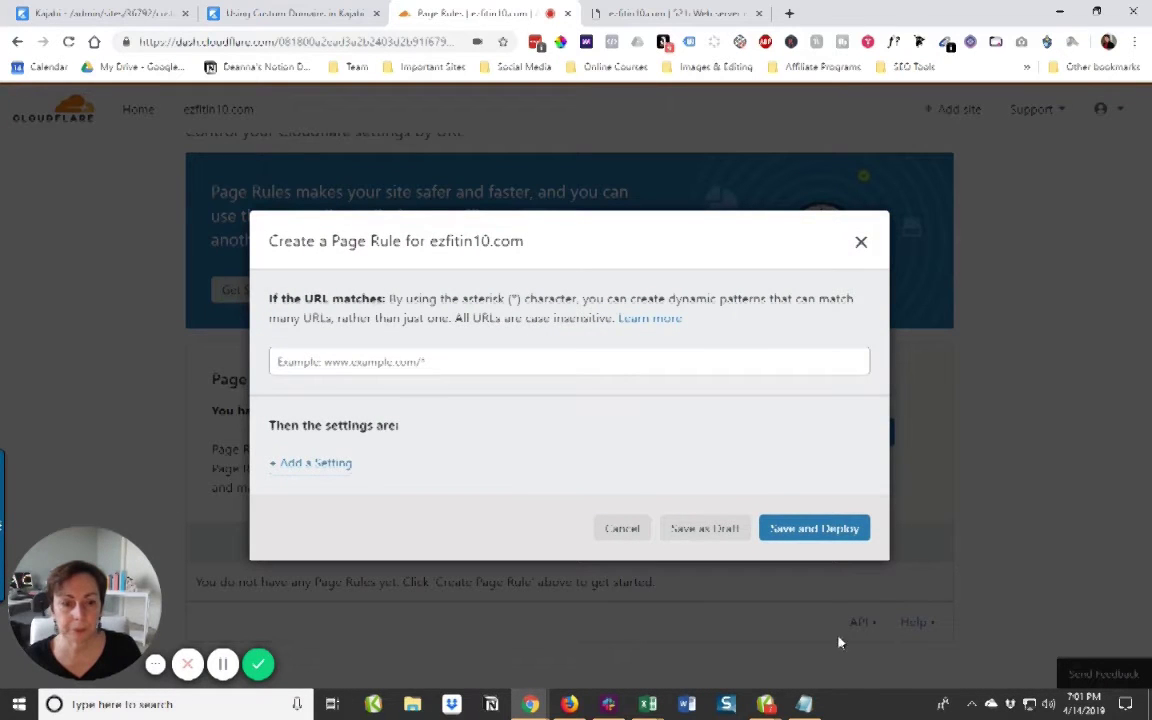
Place the rule notes beside the form and enter the URL pattern ezfitin10.com/*.
left_click(799, 708)
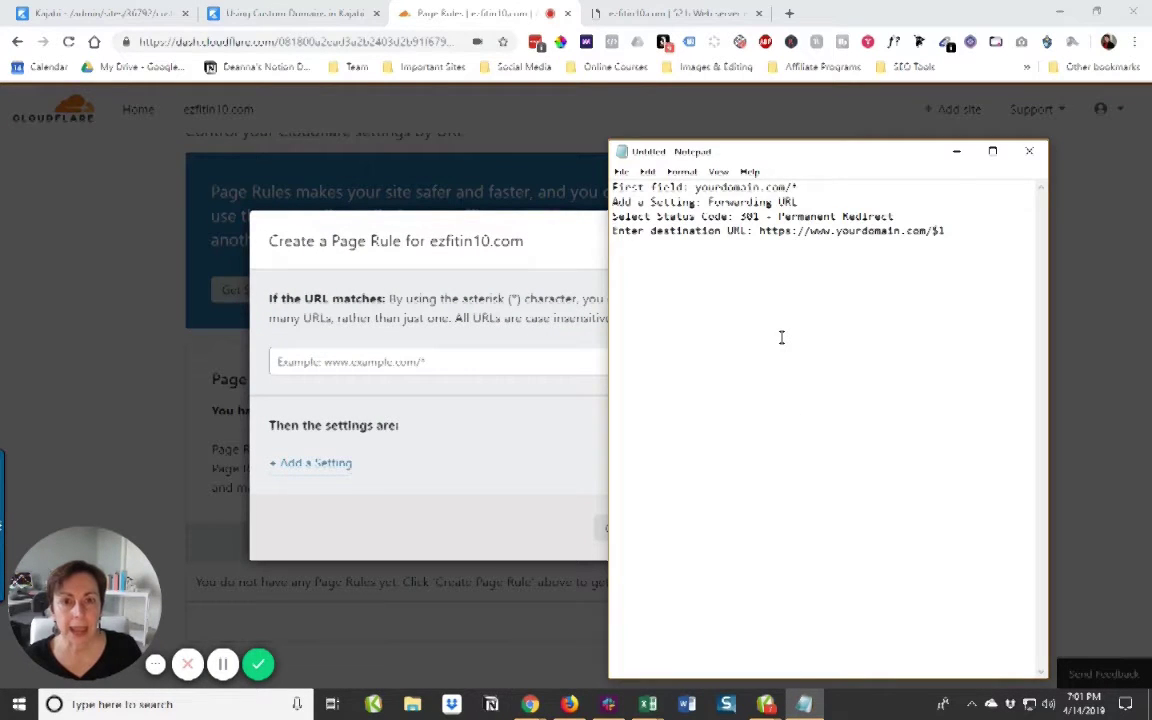
mouse_move(796, 152)
left_mouse_down()
mouse_move(877, 137)
mouse_move(893, 285)
mouse_move(877, 380)
mouse_move(814, 153)
left_mouse_up()
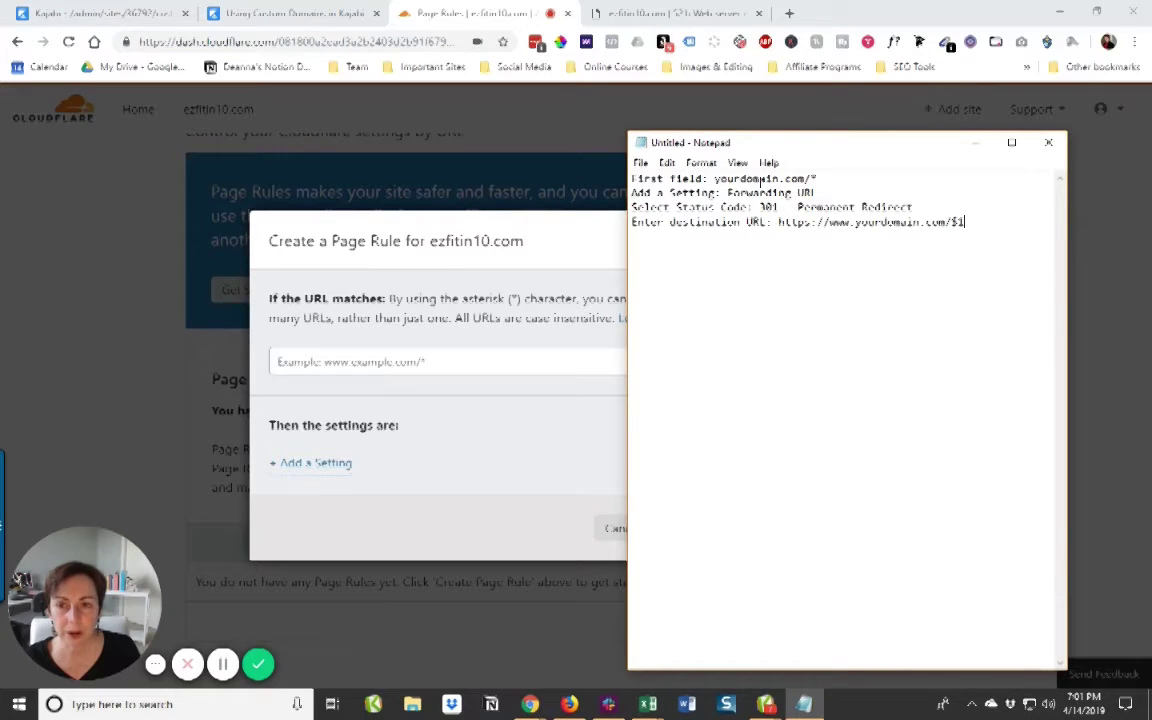
left_click(379, 361)
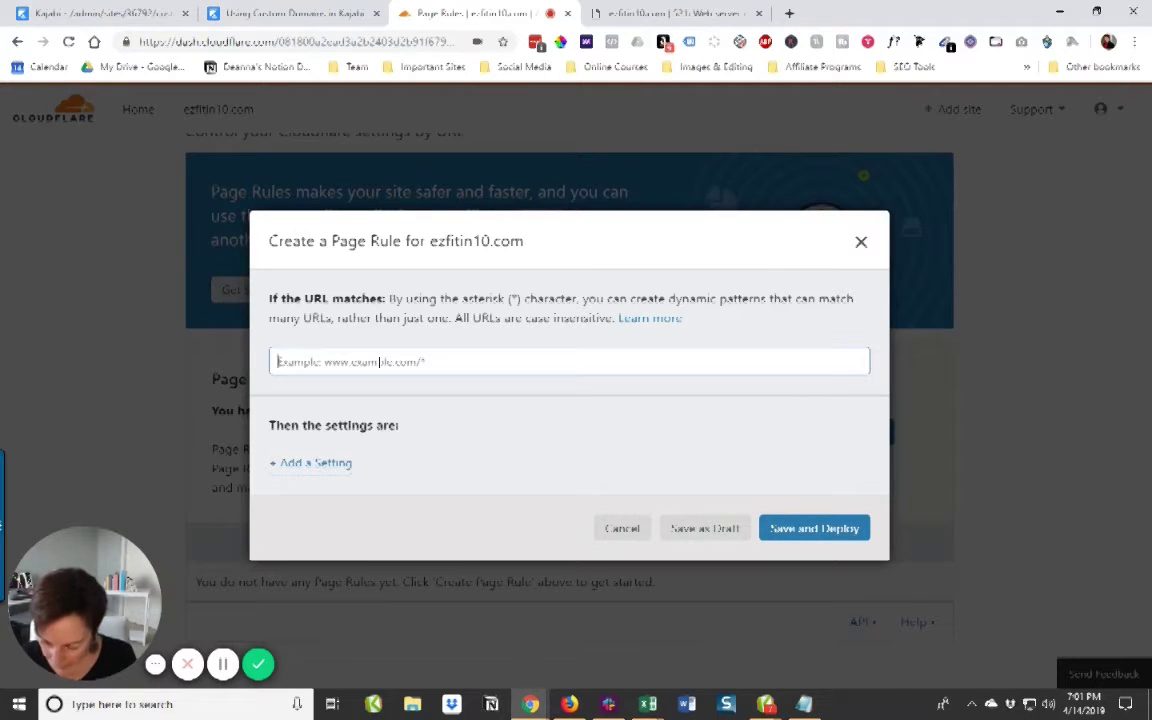
type("s")
type("zfitin1")
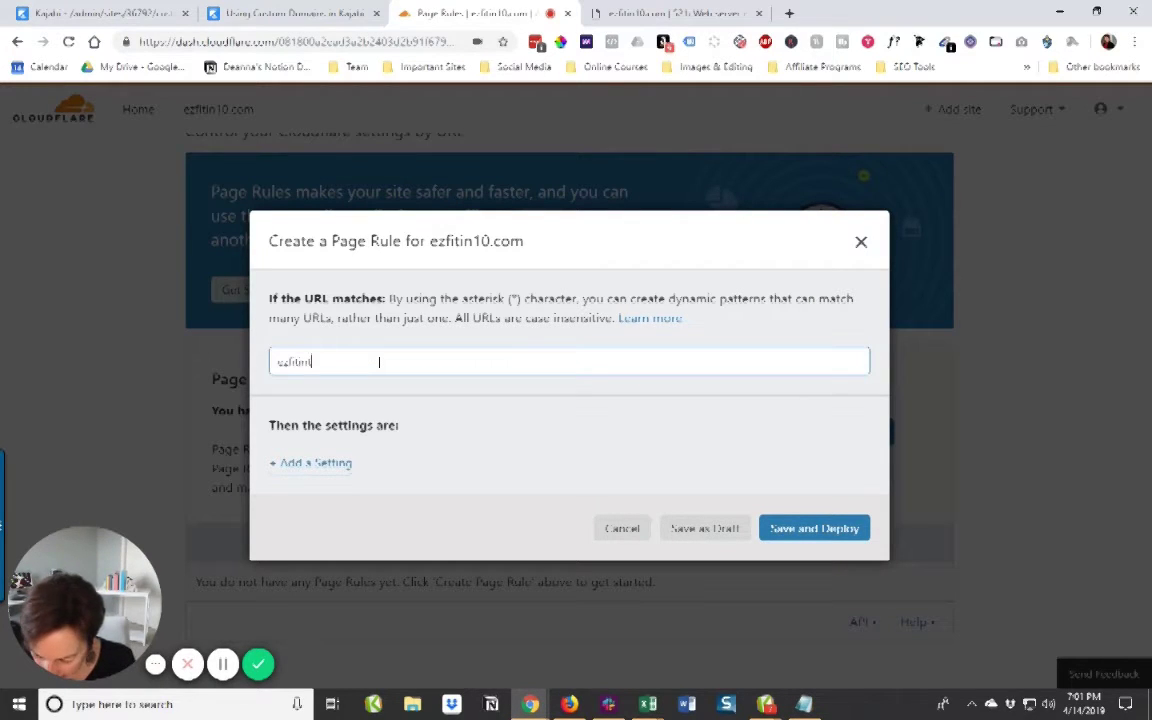
type("0.com/*")
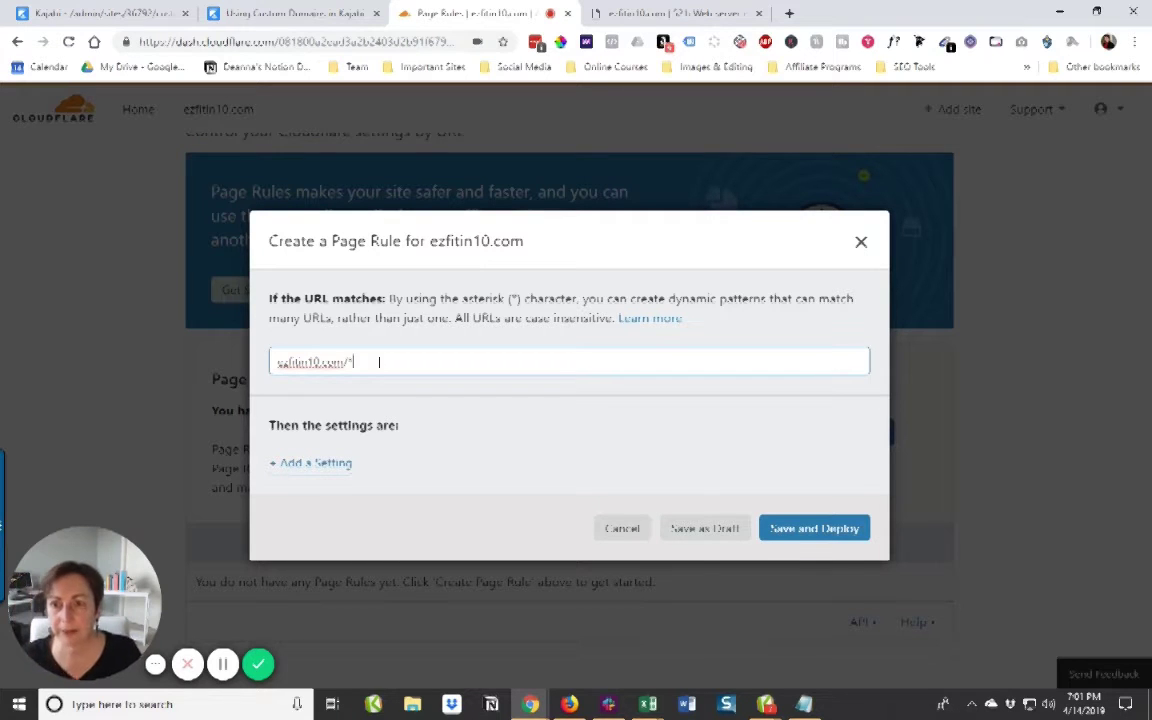
Add the Forwarding URL setting to the page rule.
left_click(345, 463)
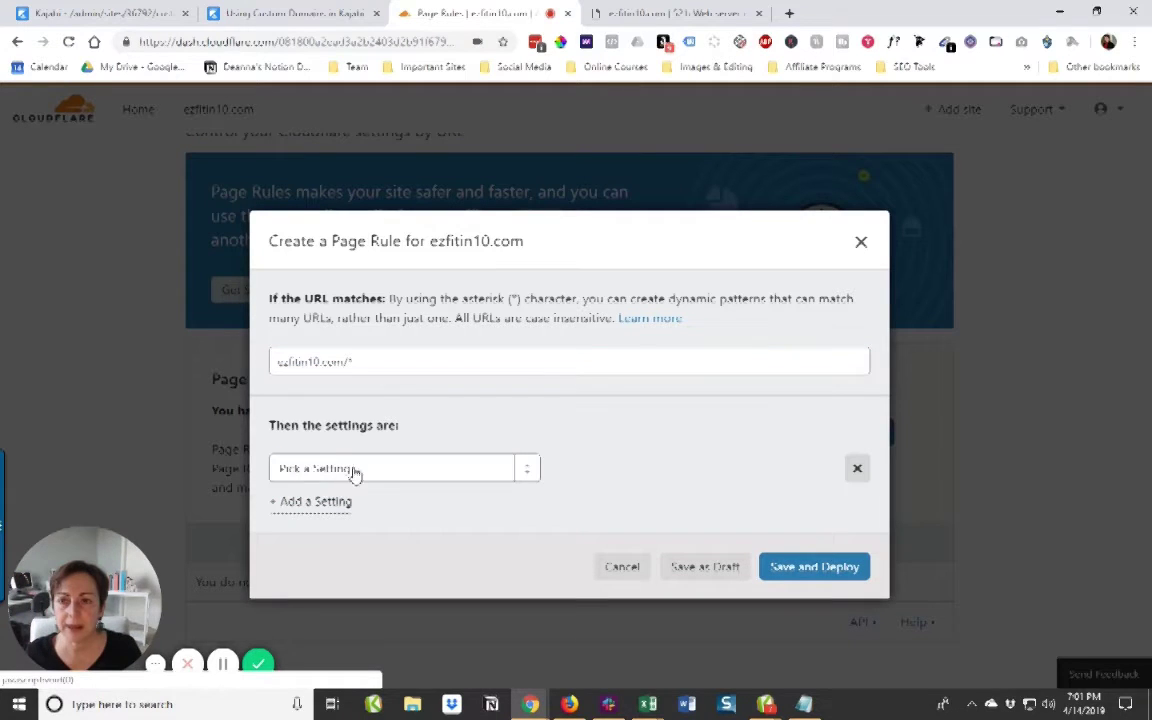
left_click(808, 706)
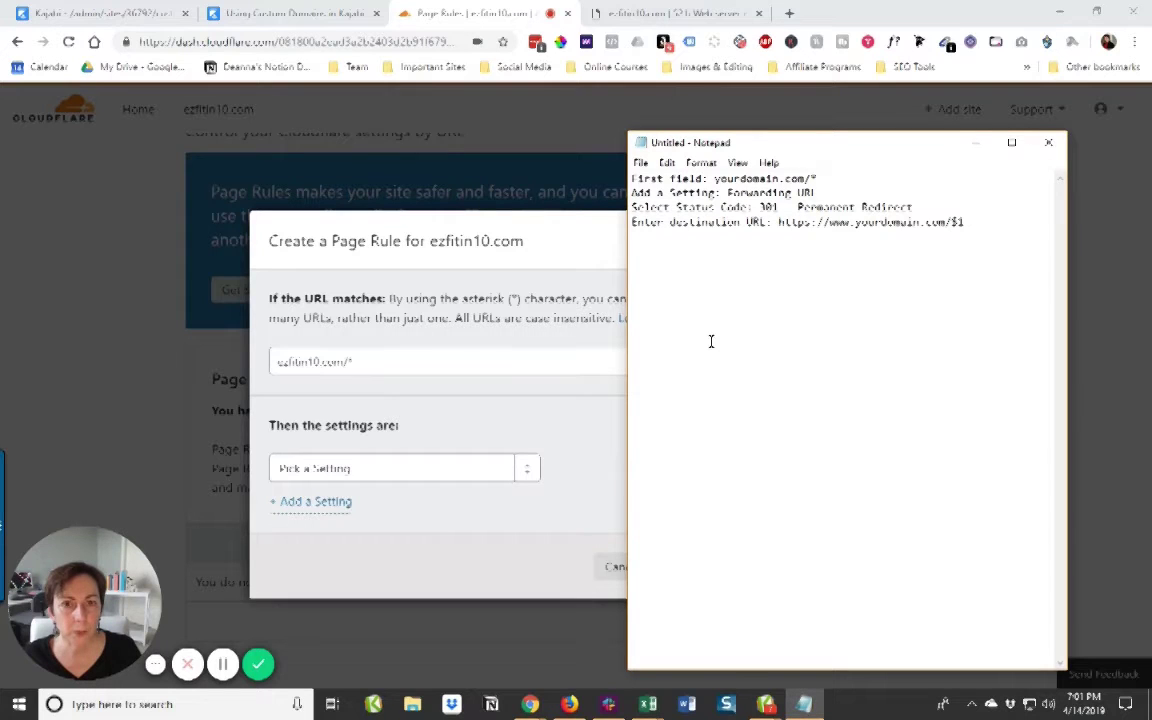
left_click(523, 474)
scroll(355, 445, "down", 1)
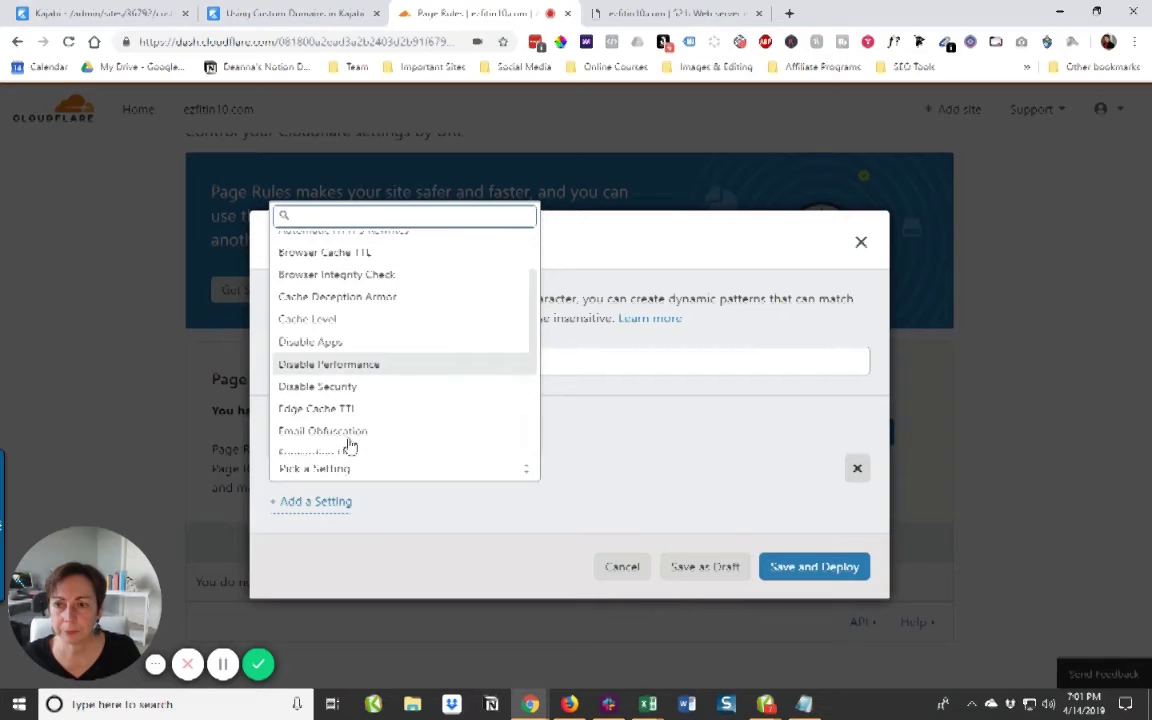
scroll(350, 446, "down", 1)
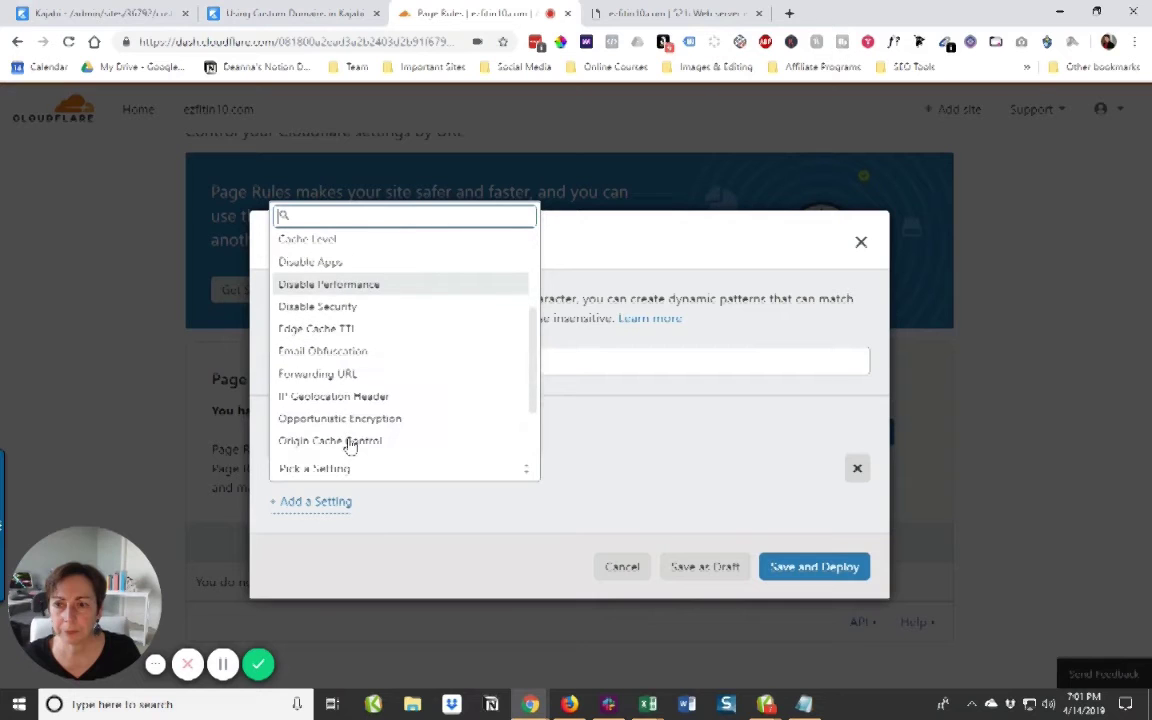
left_click(348, 385)
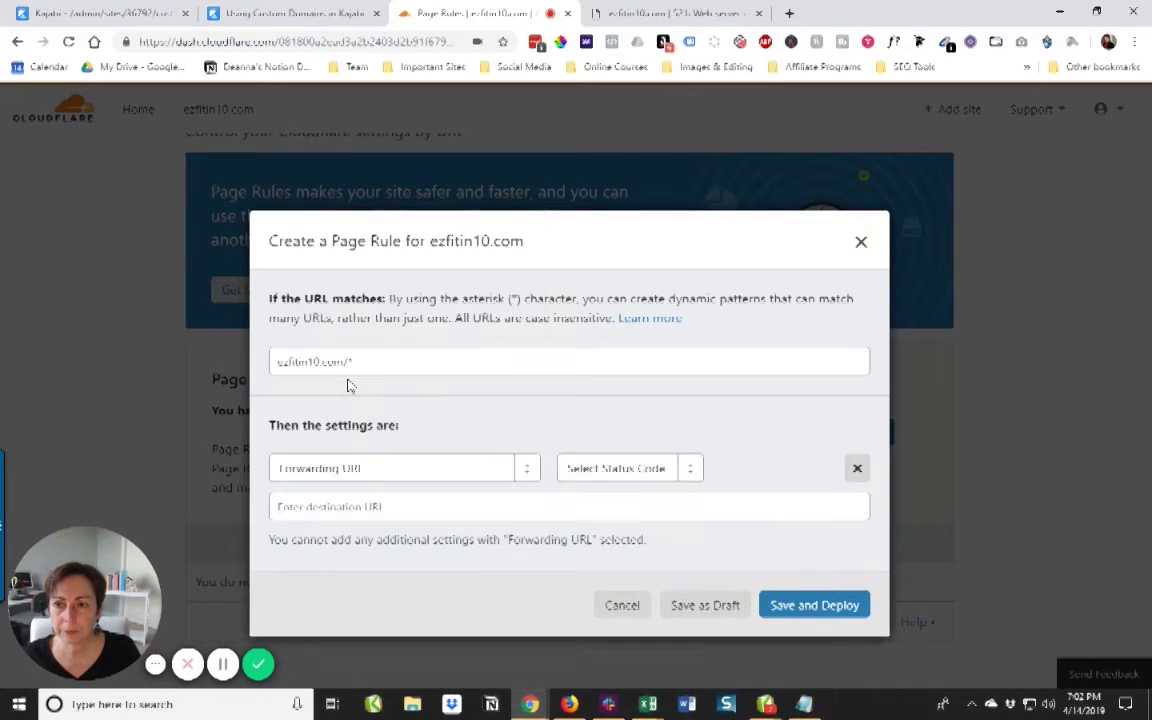
left_click(805, 706)
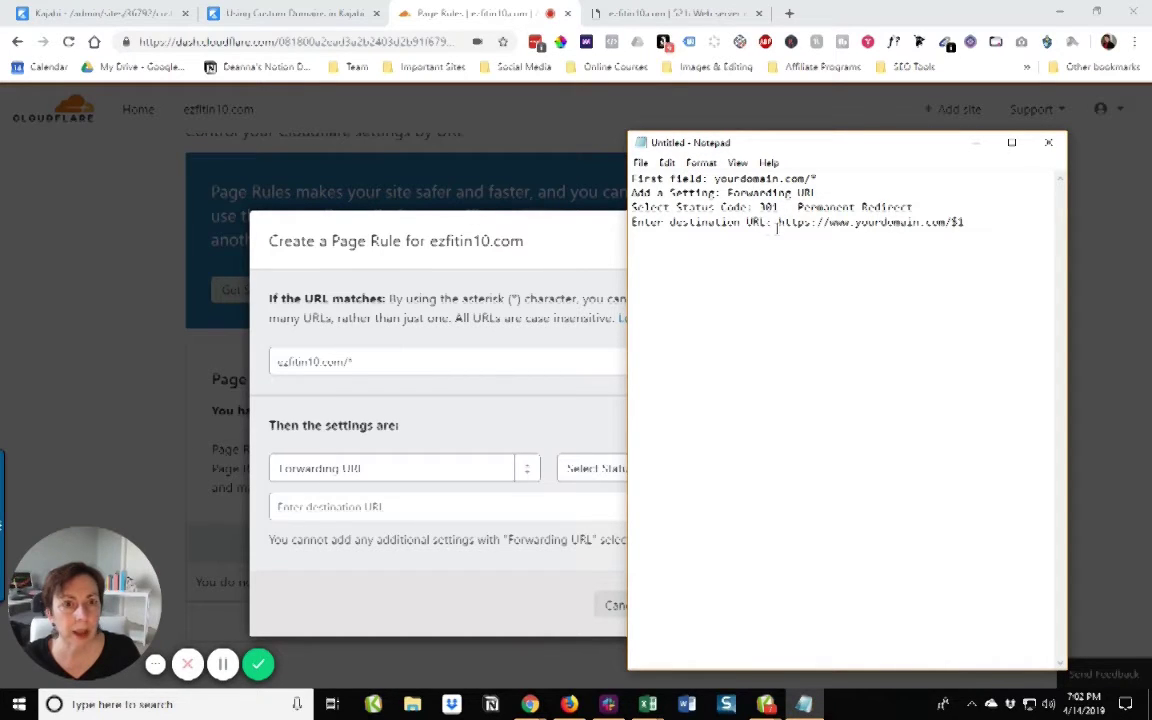
Copy the destination URL template from the notes and choose 301 - Permanent Redirect.
left_click_drag(779, 224, 964, 226)
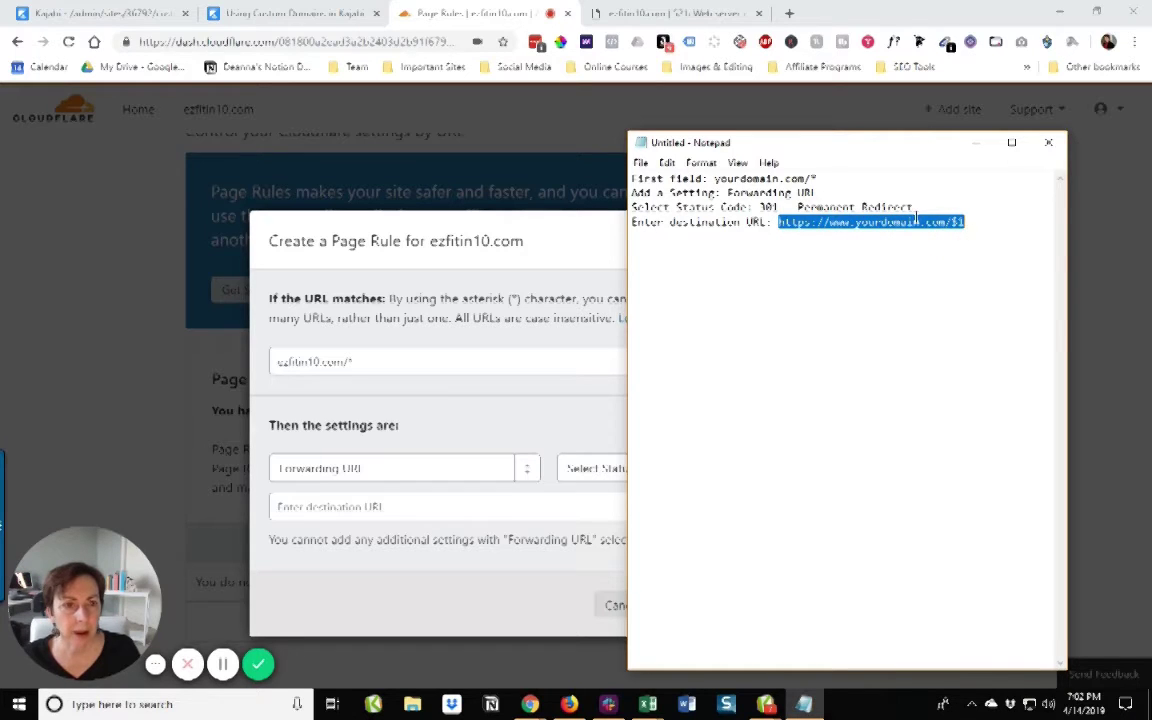
right_click(823, 198)
left_click(855, 245)
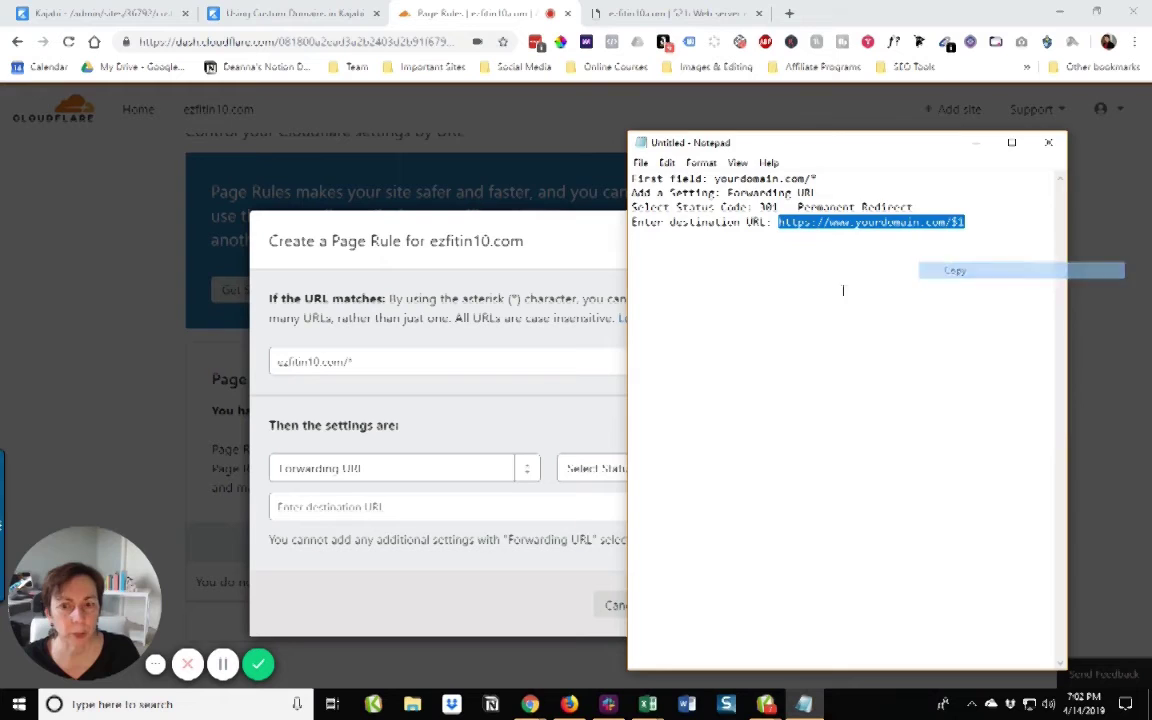
left_click(478, 416)
left_click(684, 468)
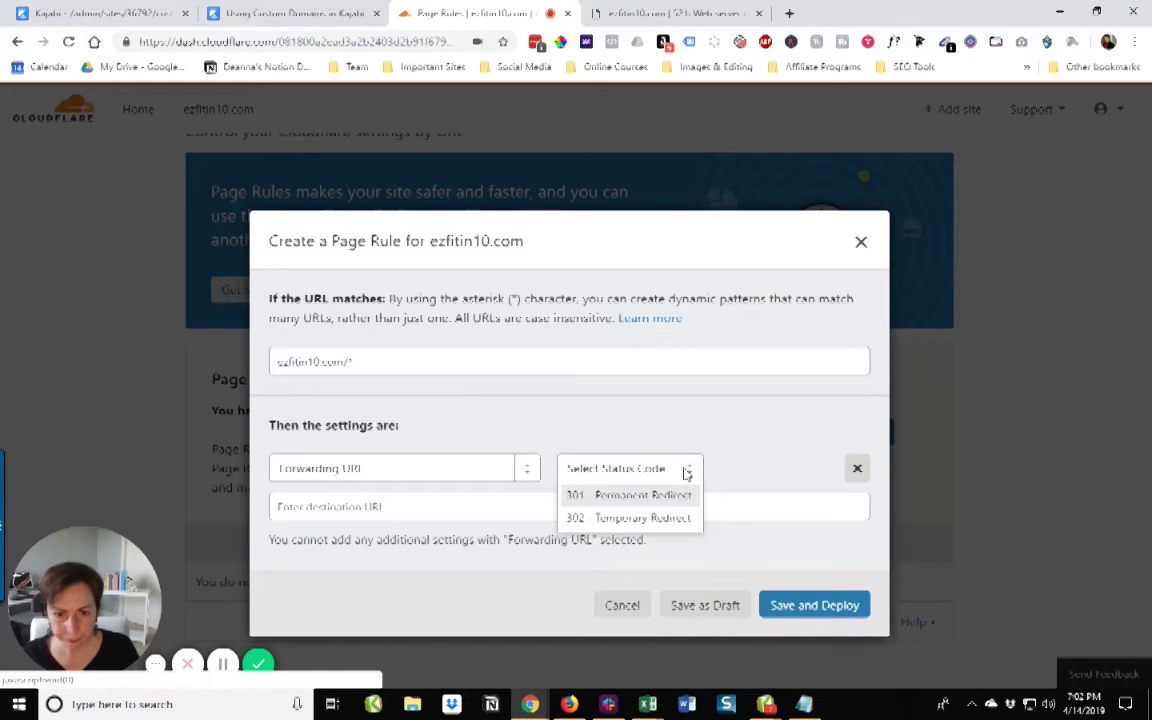
left_click(663, 495)
left_click(335, 508)
right_click(335, 508)
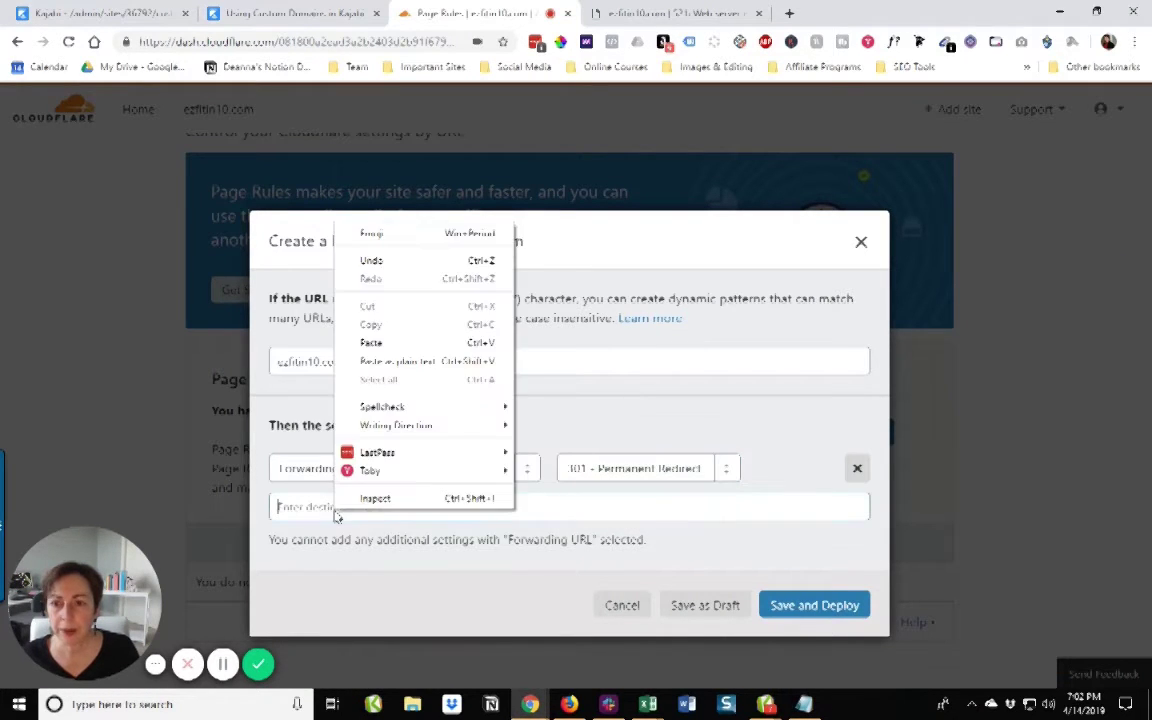
left_click(385, 342)
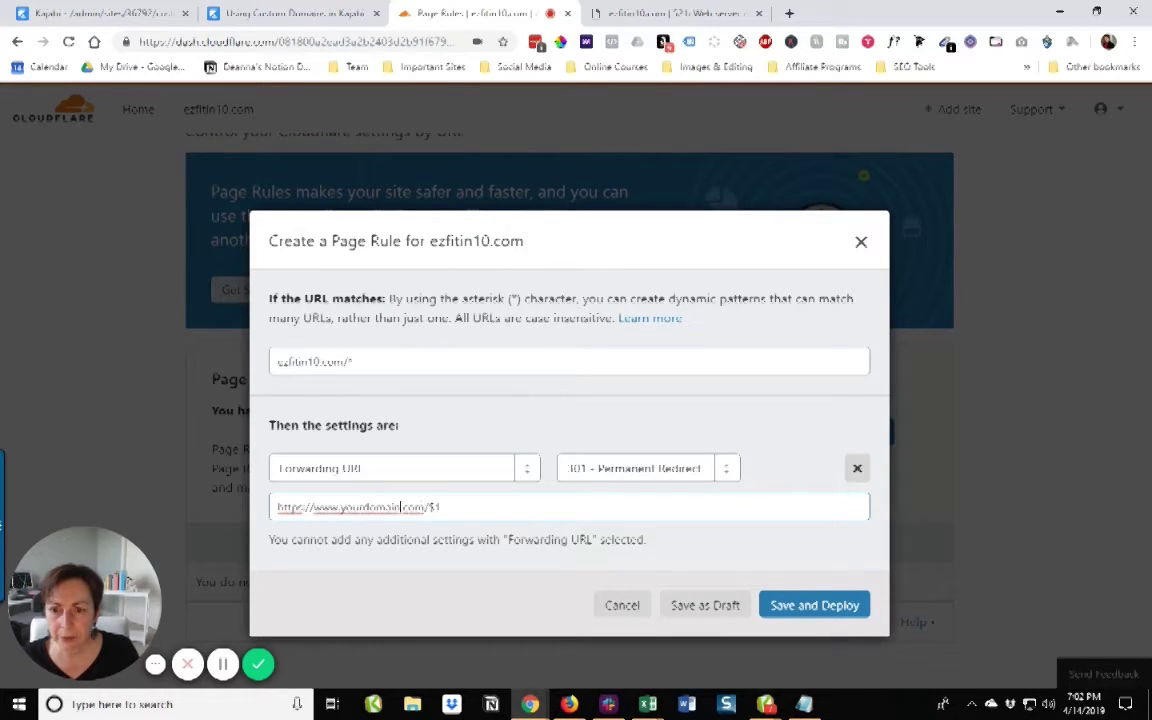
left_click(398, 508)
key("BackSpace")
key("BackSpace")
key("BackSpace")
key("BackSpace")
key("BackSpace")
key("BackSpace")
key("BackSpace")
key("BackSpace")
key("BackSpace")
key("BackSpace")
type("ezfi")
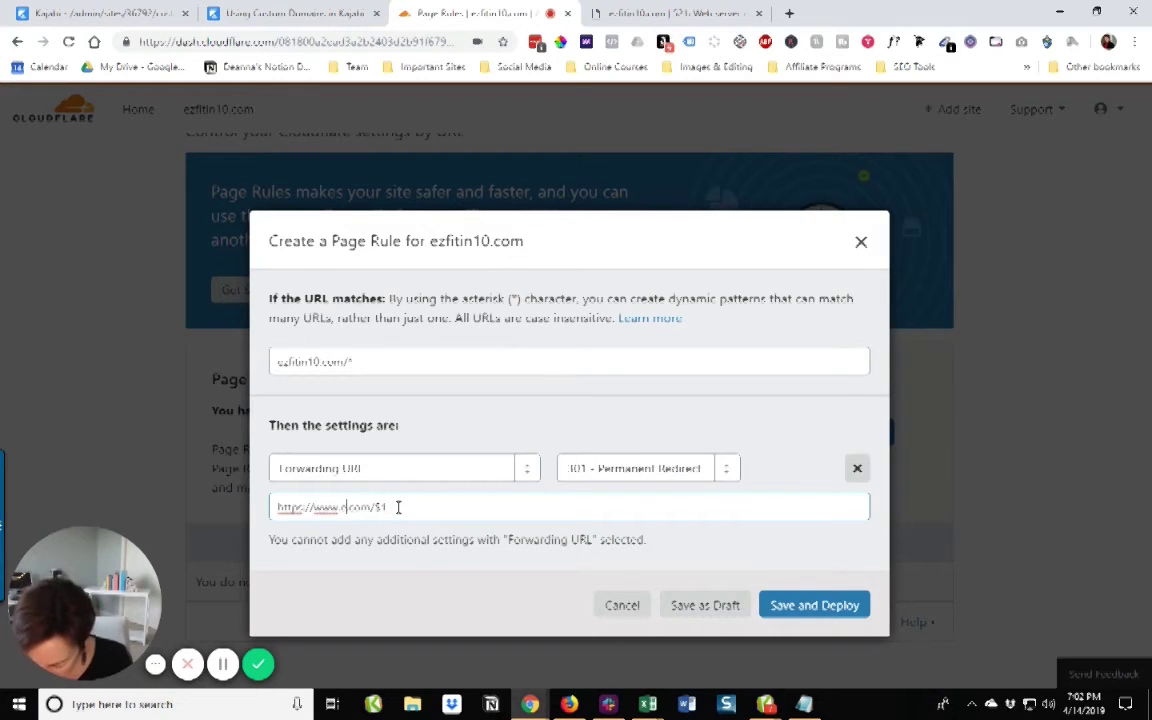
type("tin10")
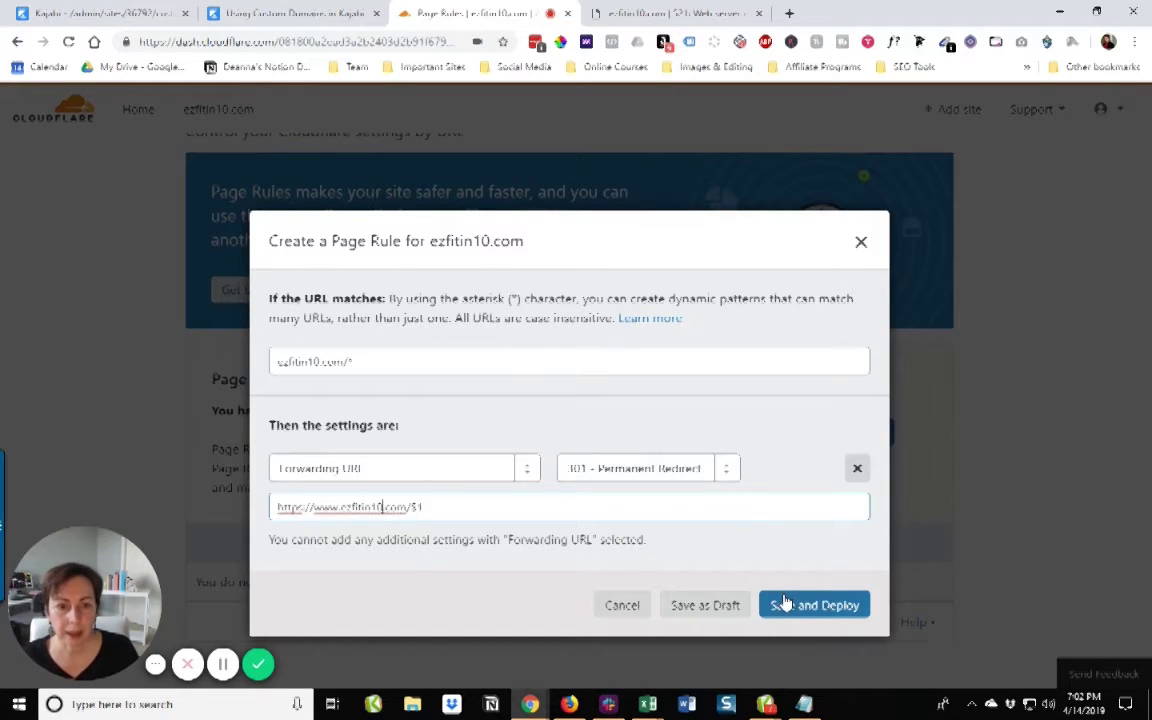
left_click(783, 607)
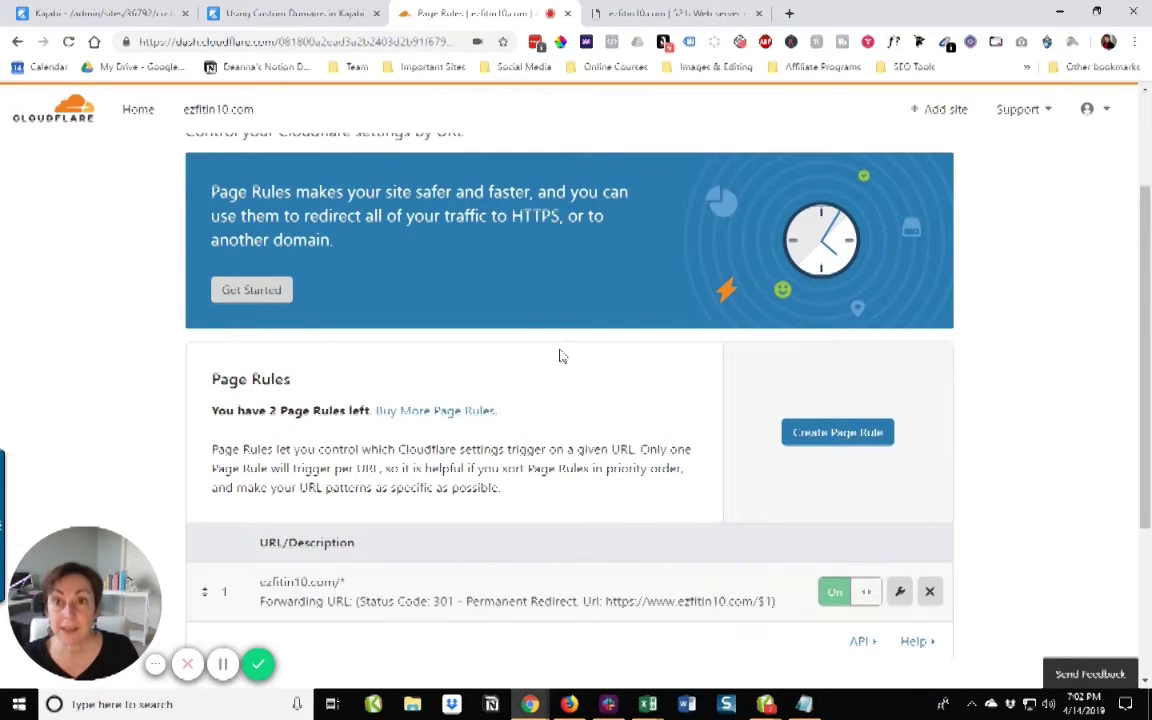
left_click(310, 22)
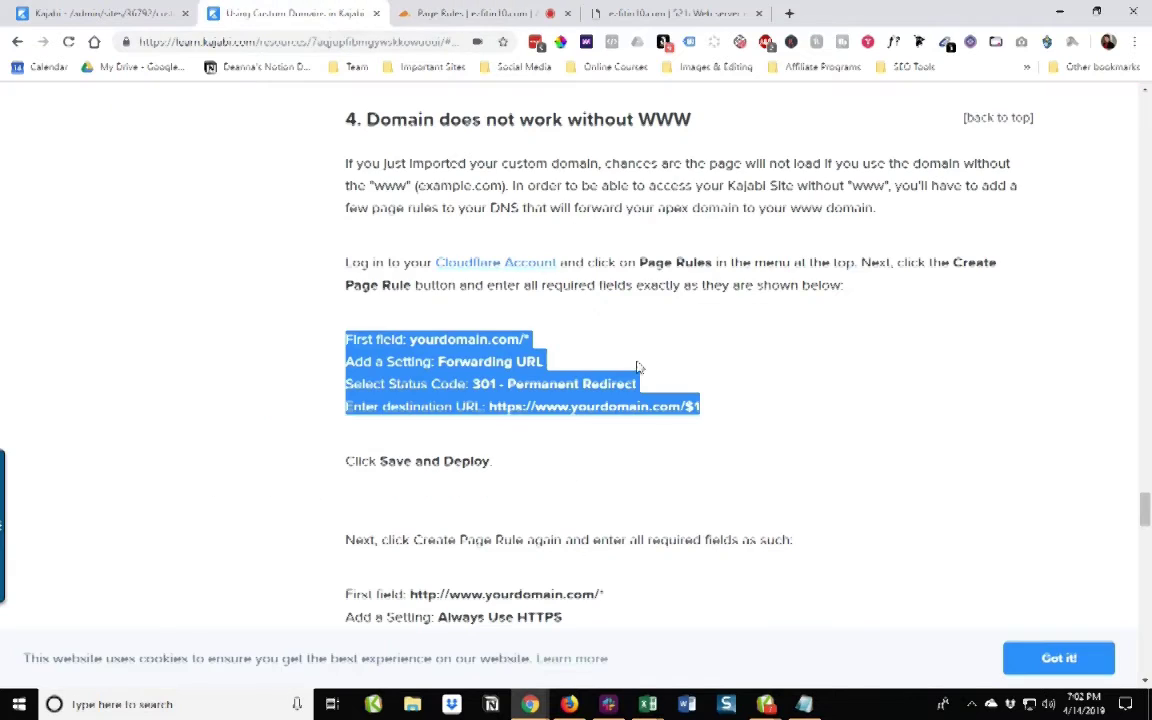
scroll(546, 421, "down", 2)
scroll(546, 421, "down", 4)
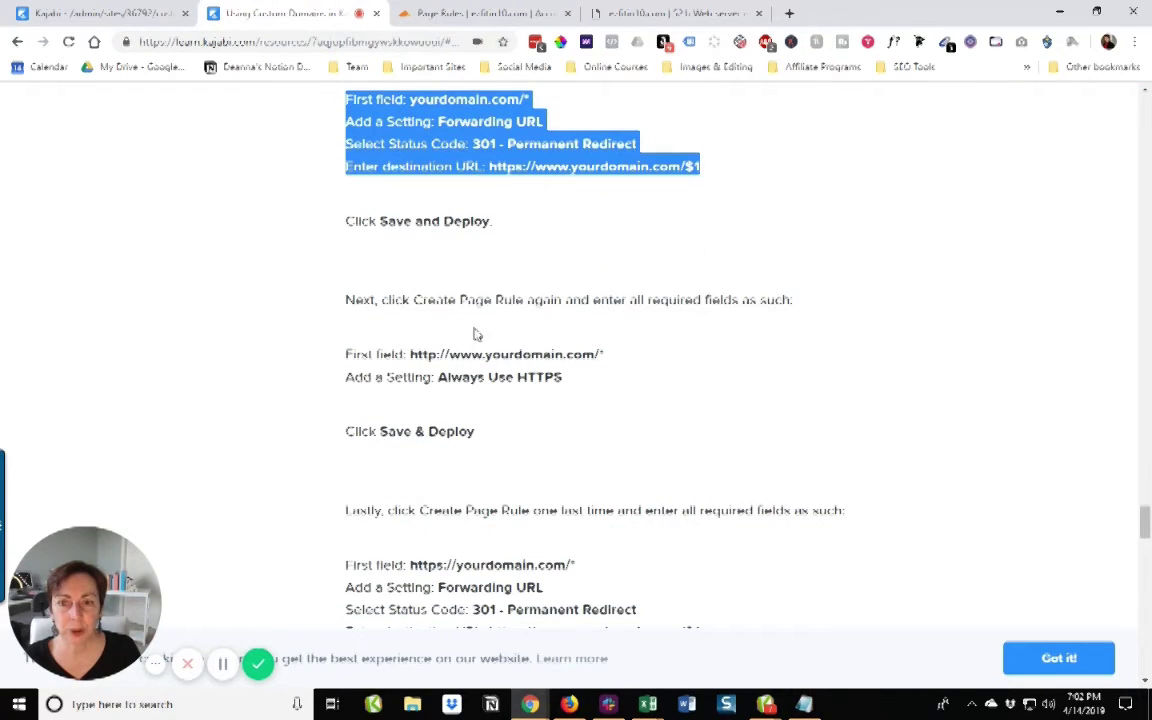
left_click_drag(581, 391, 347, 352)
right_click(356, 360)
left_click(392, 373)
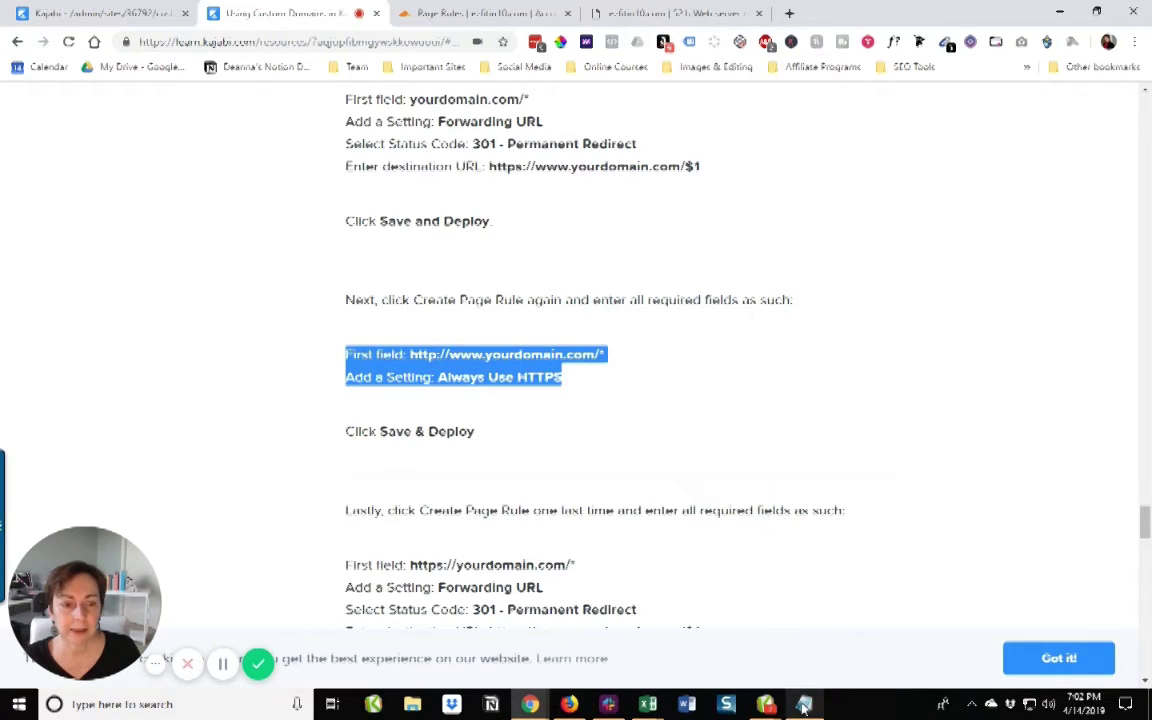
Paste the Always Use HTTPS lines into the Notepad notes below the first rule.
key("alt+Tab")
left_click(990, 212)
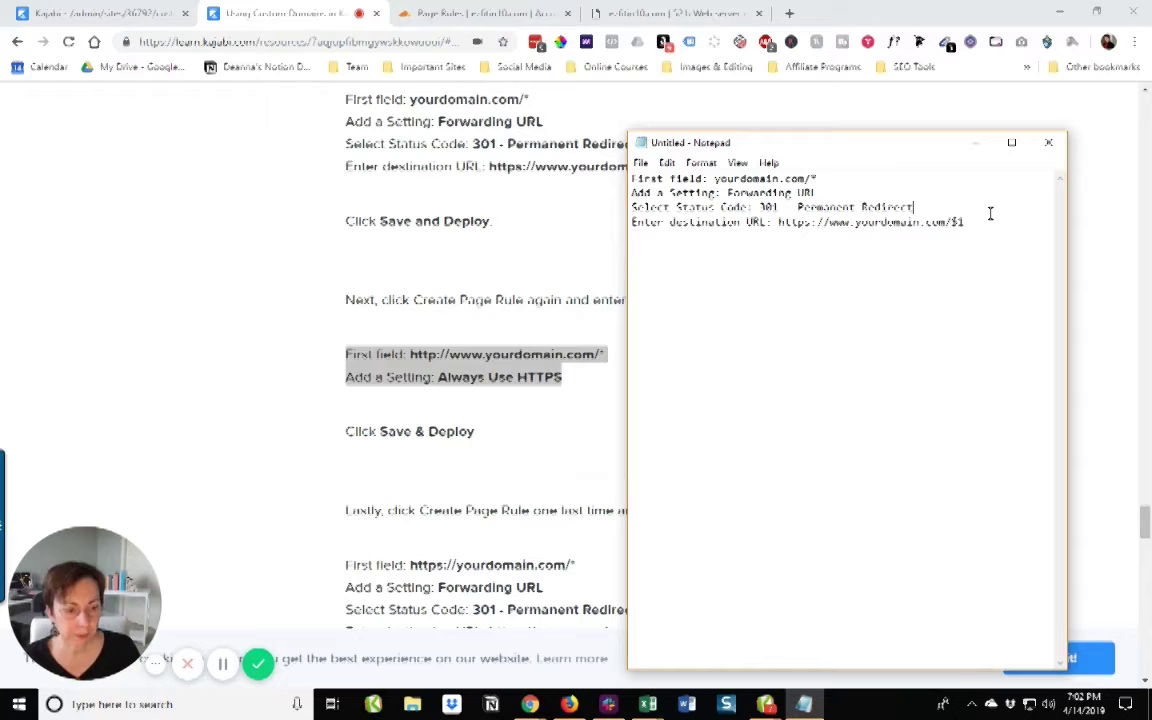
key("Return")
key("Return")
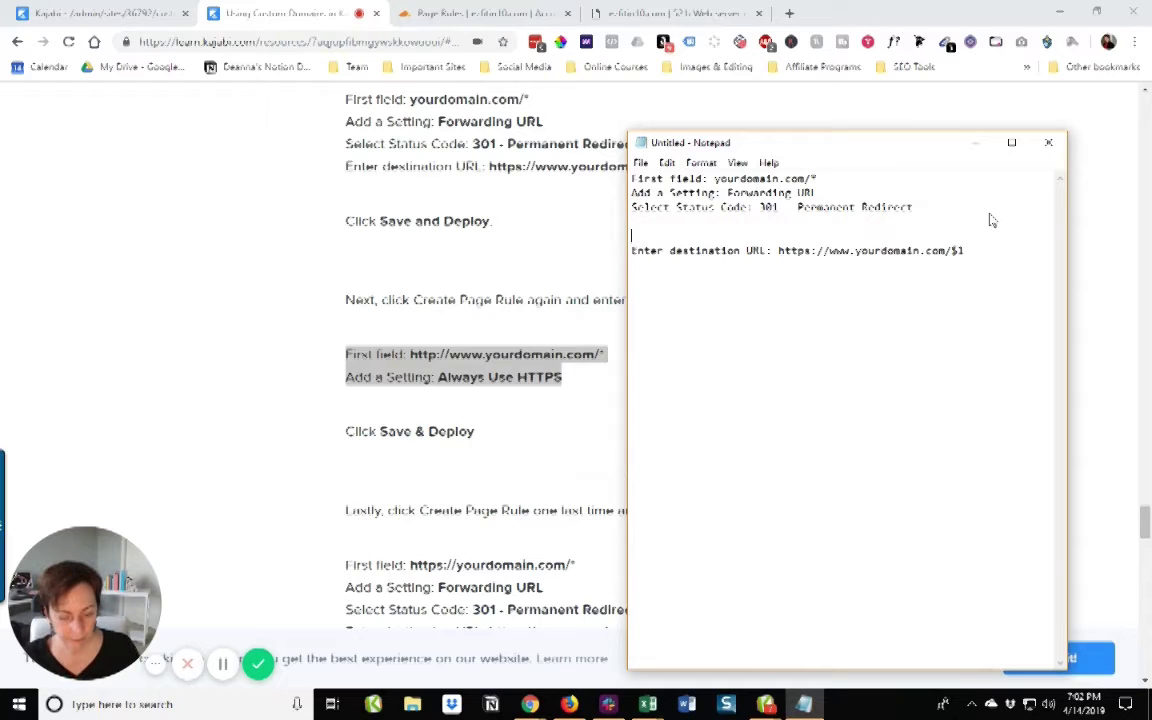
left_click(975, 253)
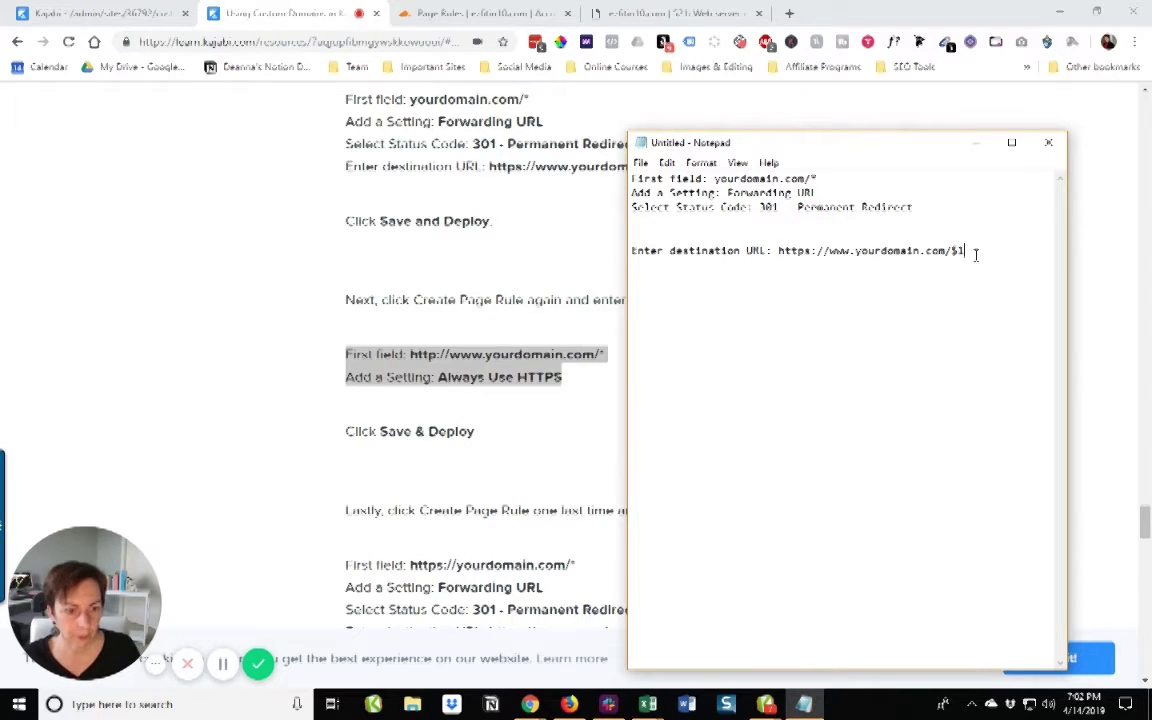
key("Return")
key("ctrl+v")
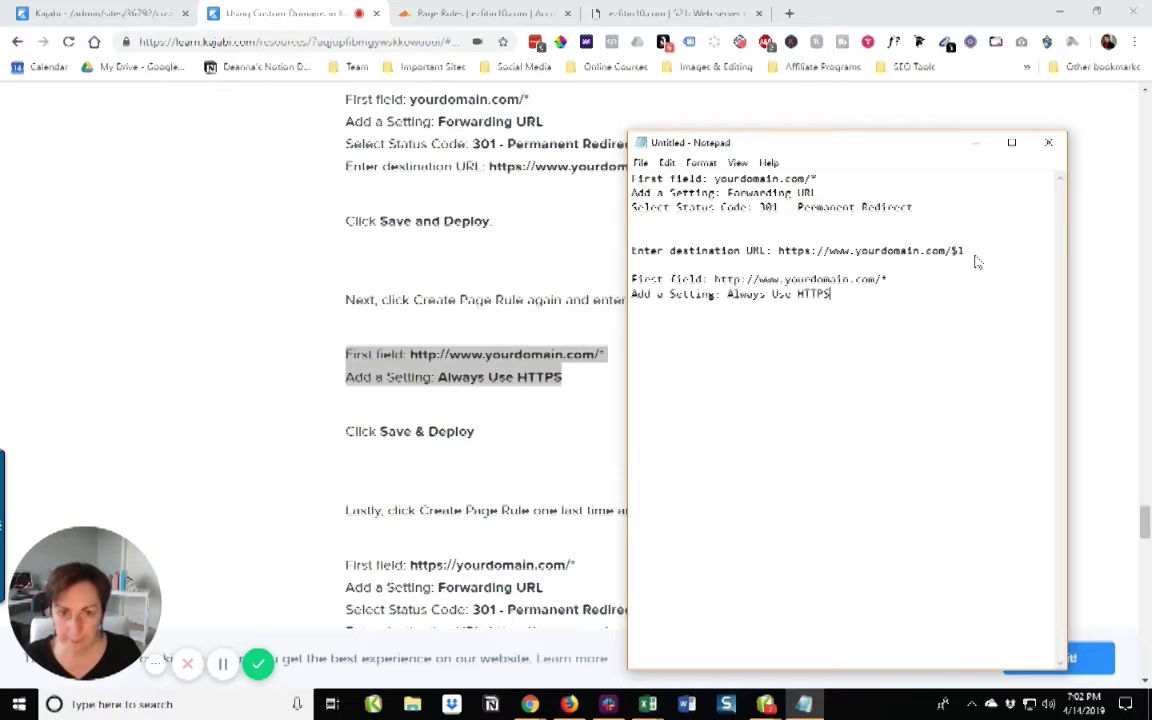
Start a new page rule on the Cloudflare Page Rules page.
left_click(437, 14)
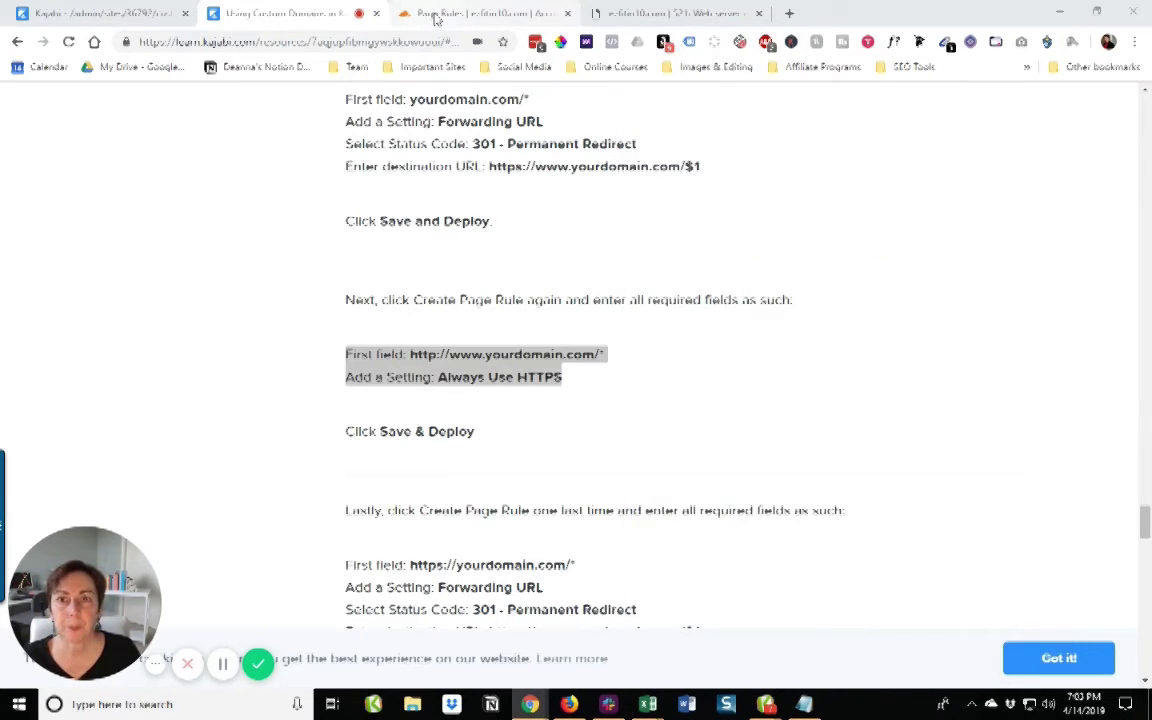
scroll(794, 411, "down", 1)
left_click(868, 353)
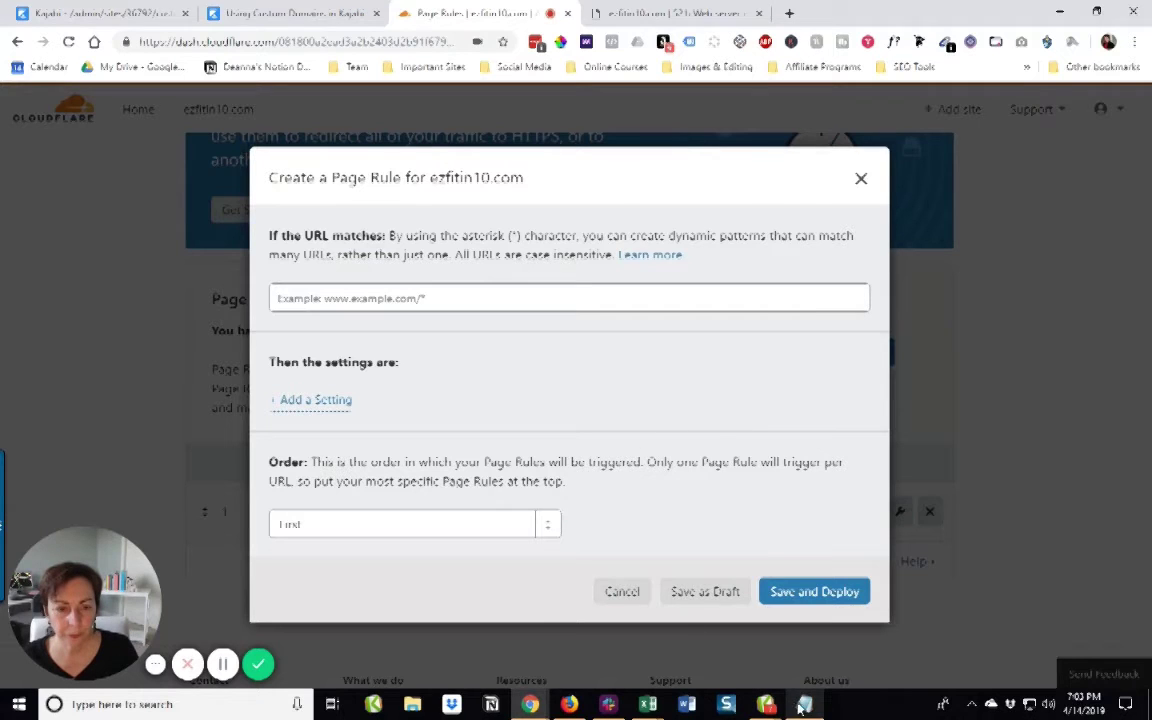
left_click(766, 704)
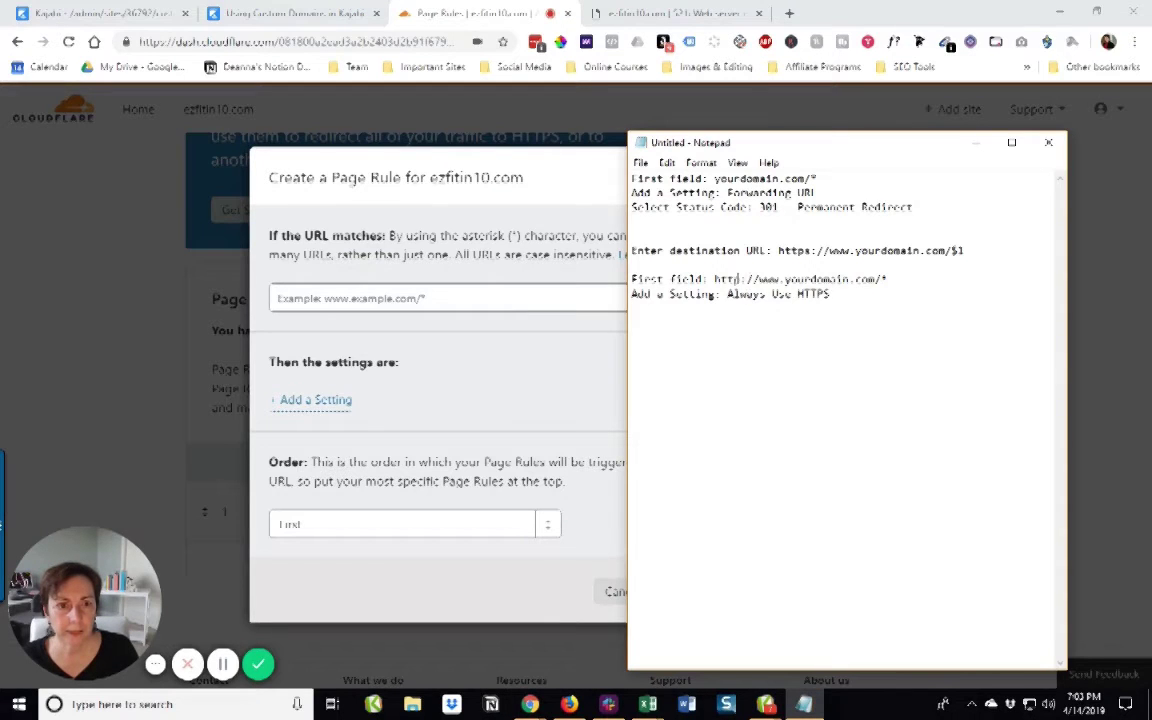
left_click_drag(714, 279, 631, 279)
left_click_drag(714, 279, 888, 279)
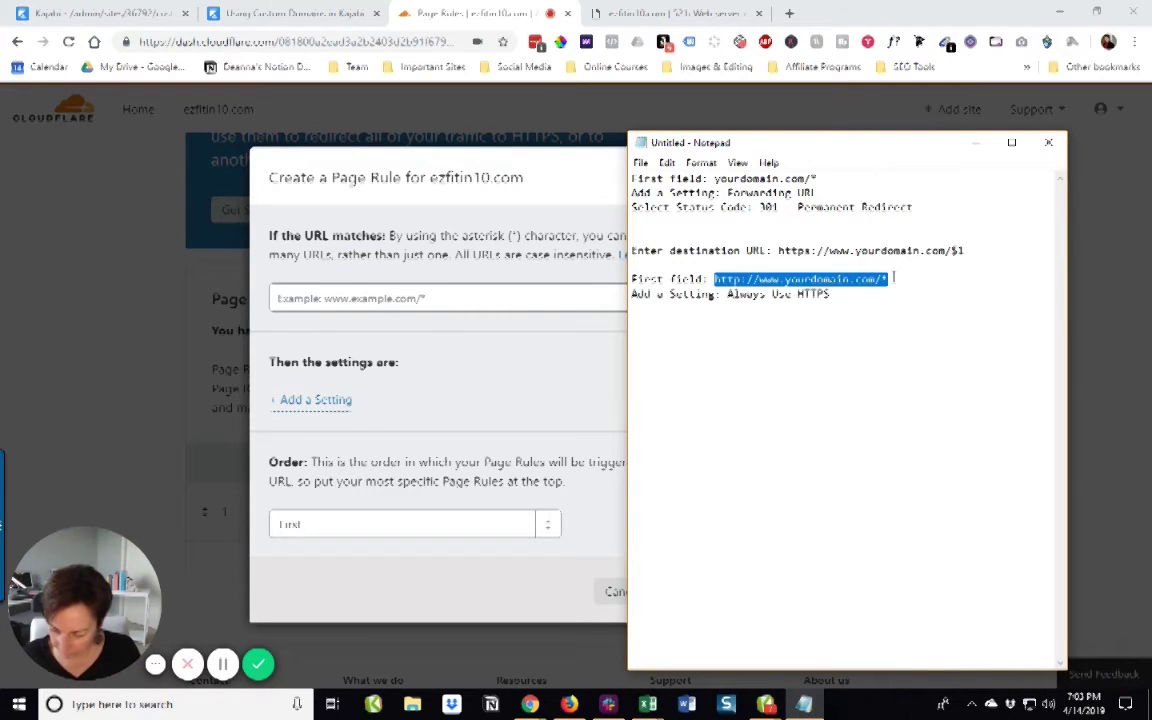
left_click(360, 298)
key("ctrl+v")
key("BackSpace")
key("BackSpace")
key("BackSpace")
key("BackSpace")
key("BackSpace")
key("BackSpace")
key("BackSpace")
key("BackSpace")
key("BackSpace")
key("BackSpace")
type("ezfitin10")
left_click(490, 525)
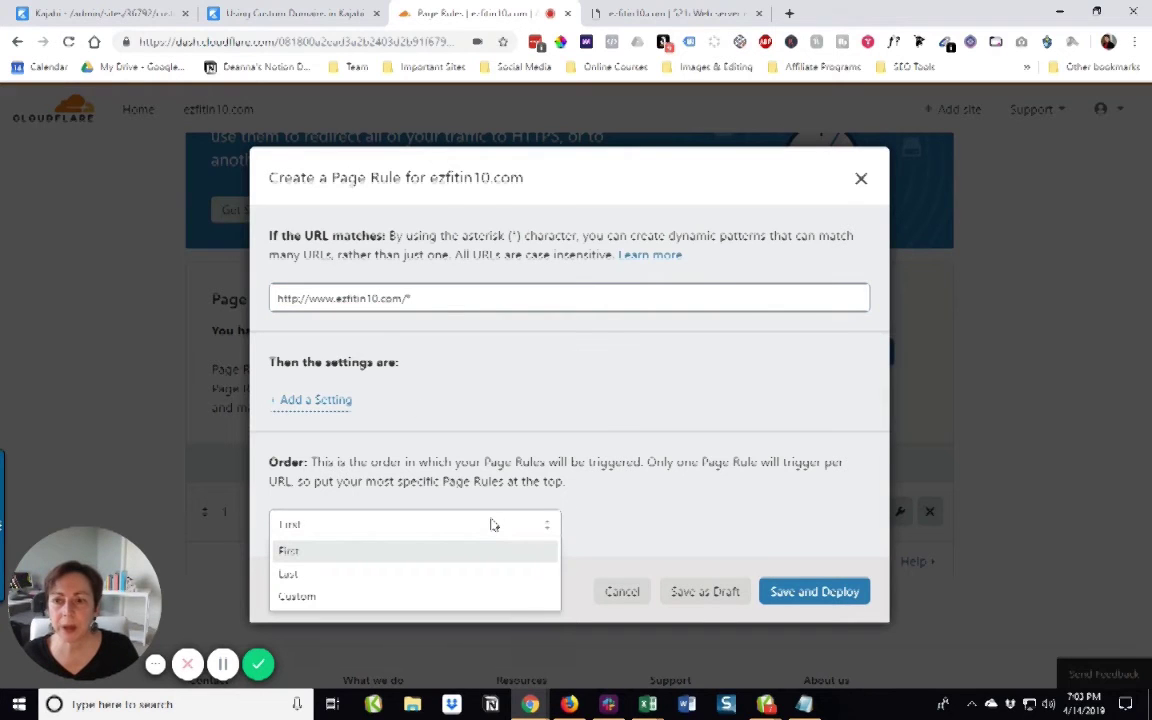
left_click(571, 378)
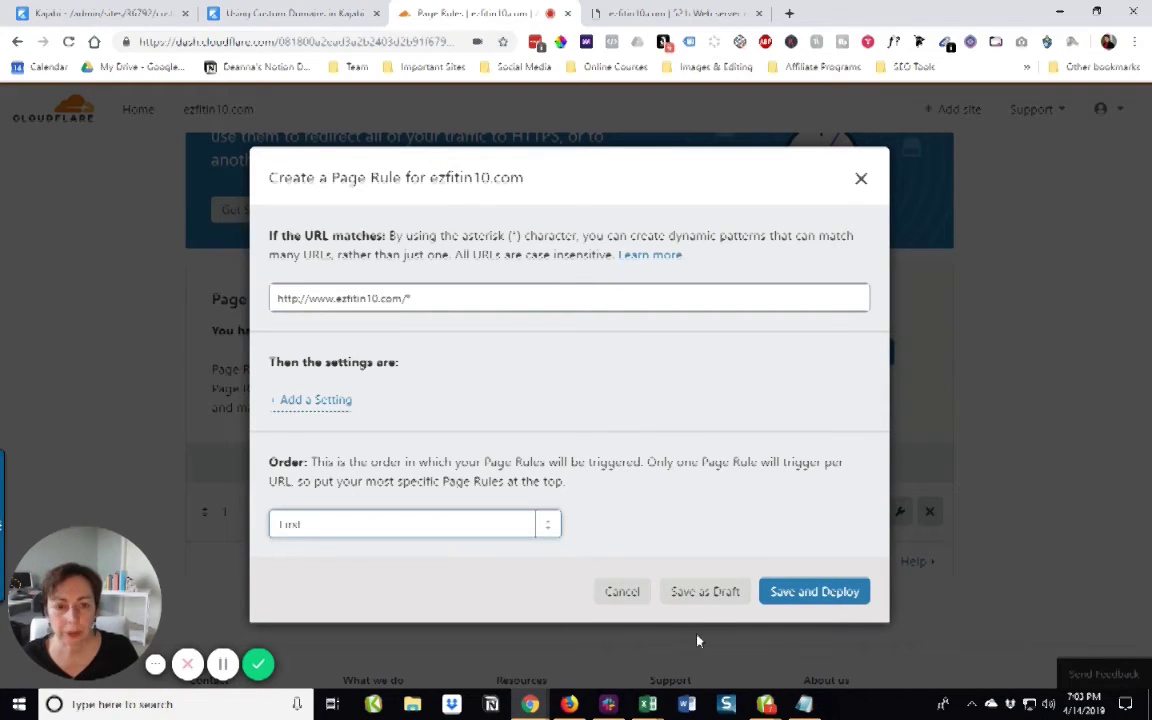
Add the Always Use HTTPS setting and save and deploy the rule.
left_click(802, 705)
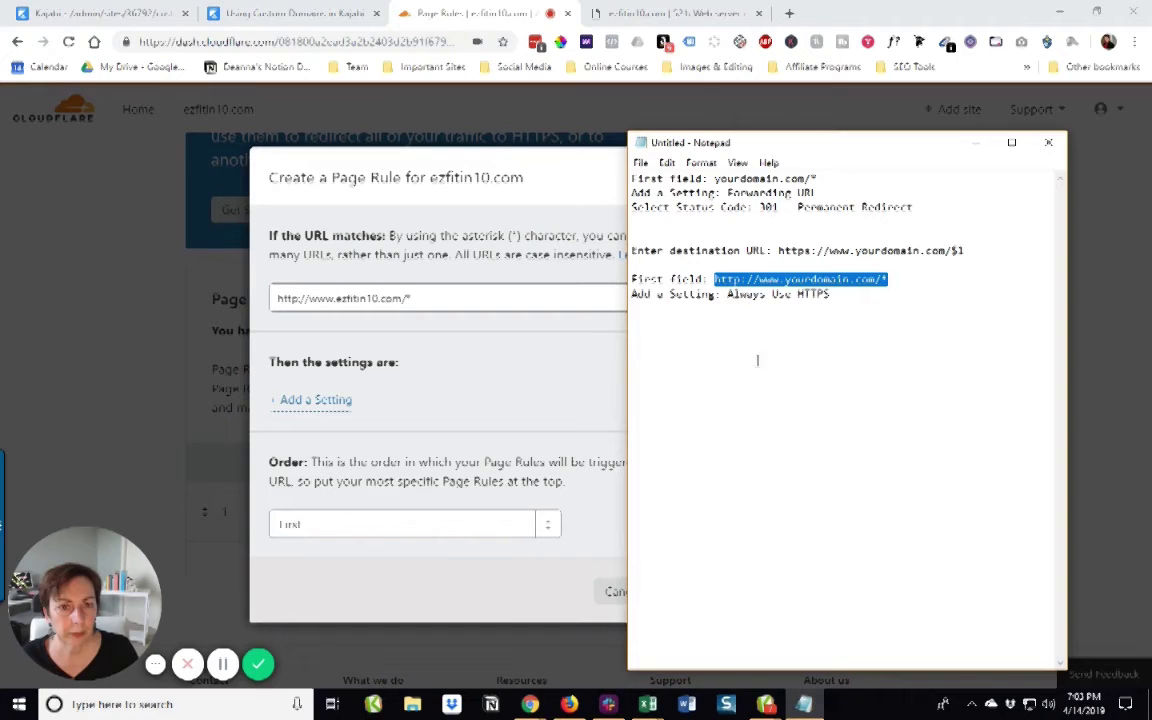
left_click(316, 399)
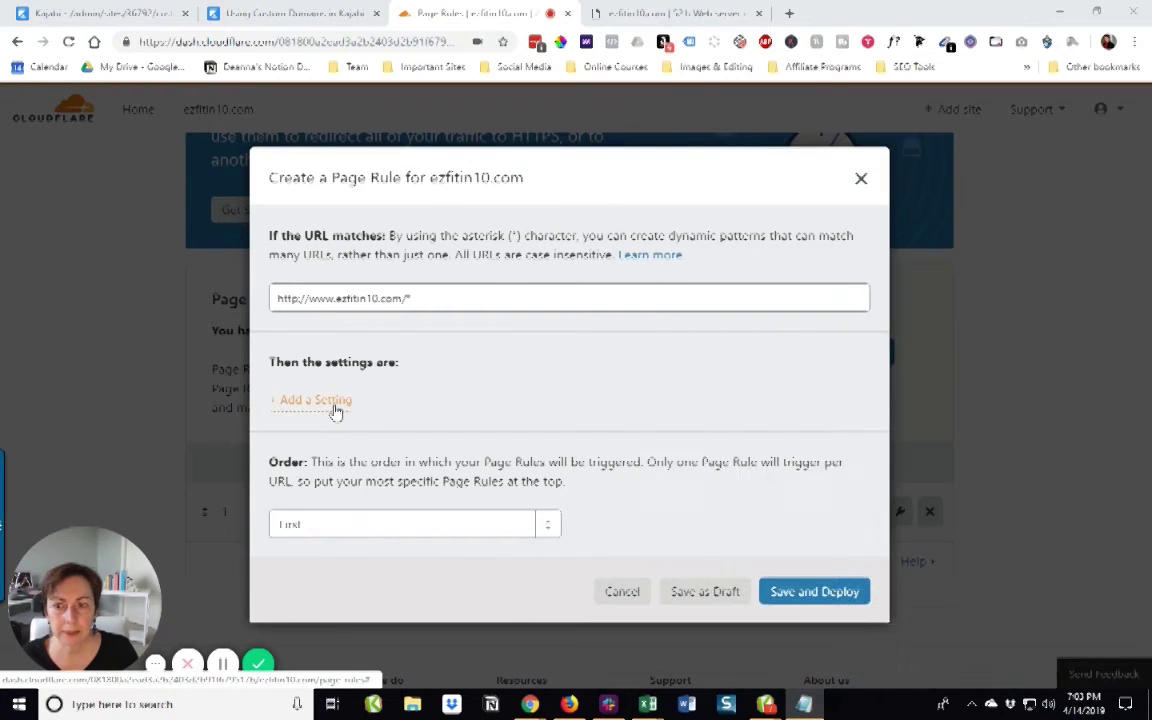
left_click(336, 410)
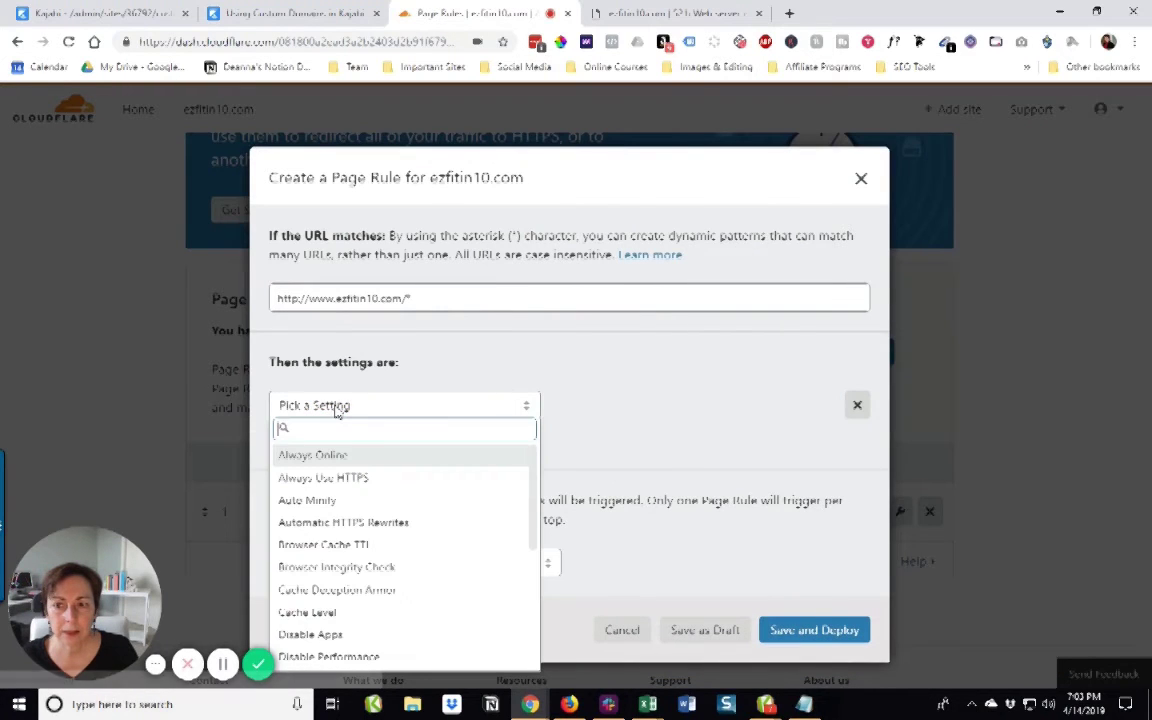
left_click(354, 477)
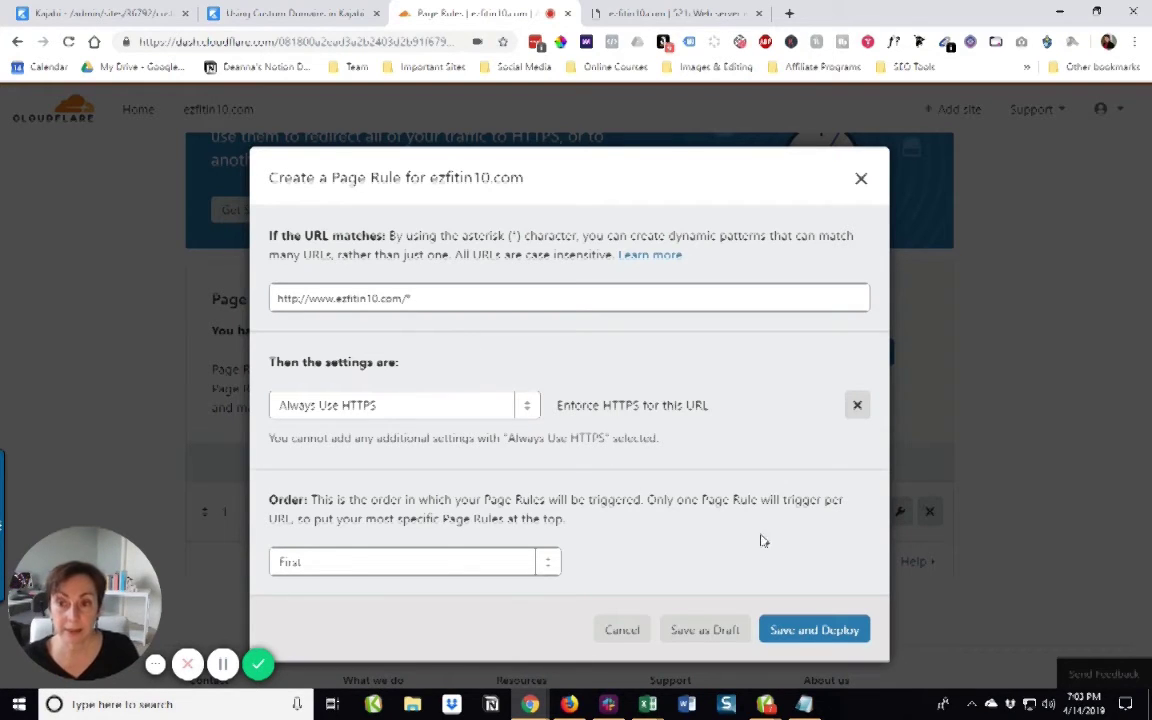
left_click(814, 631)
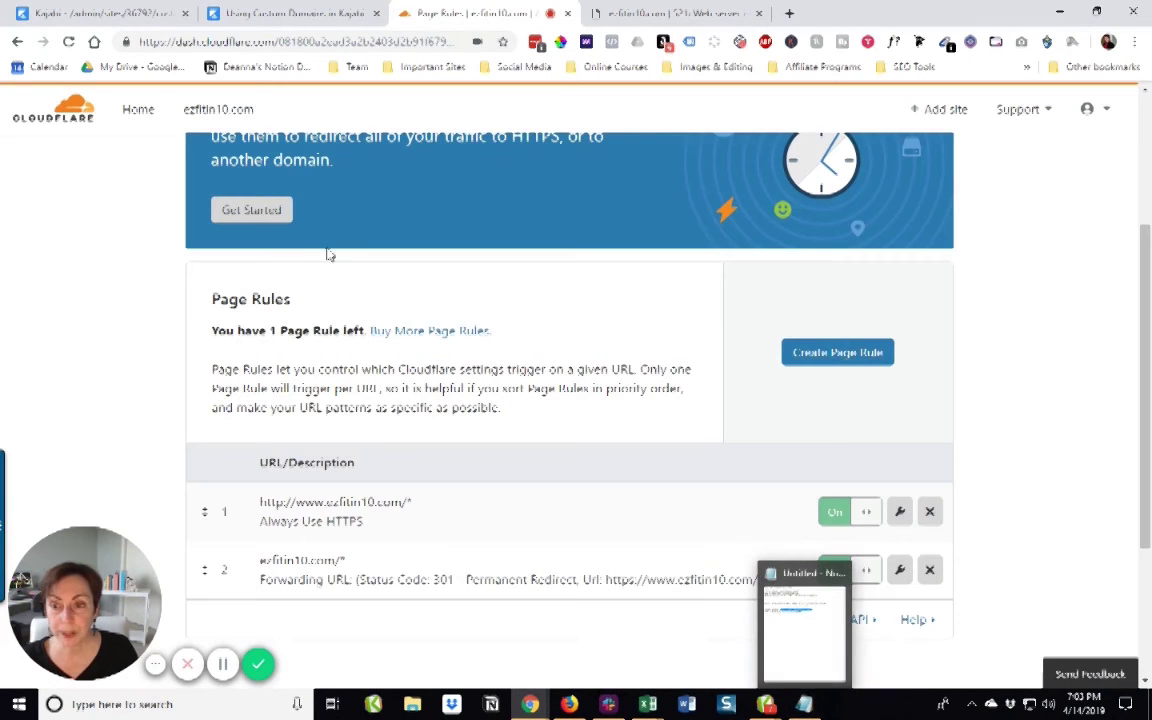
left_click(292, 13)
scroll(555, 310, "down", 4)
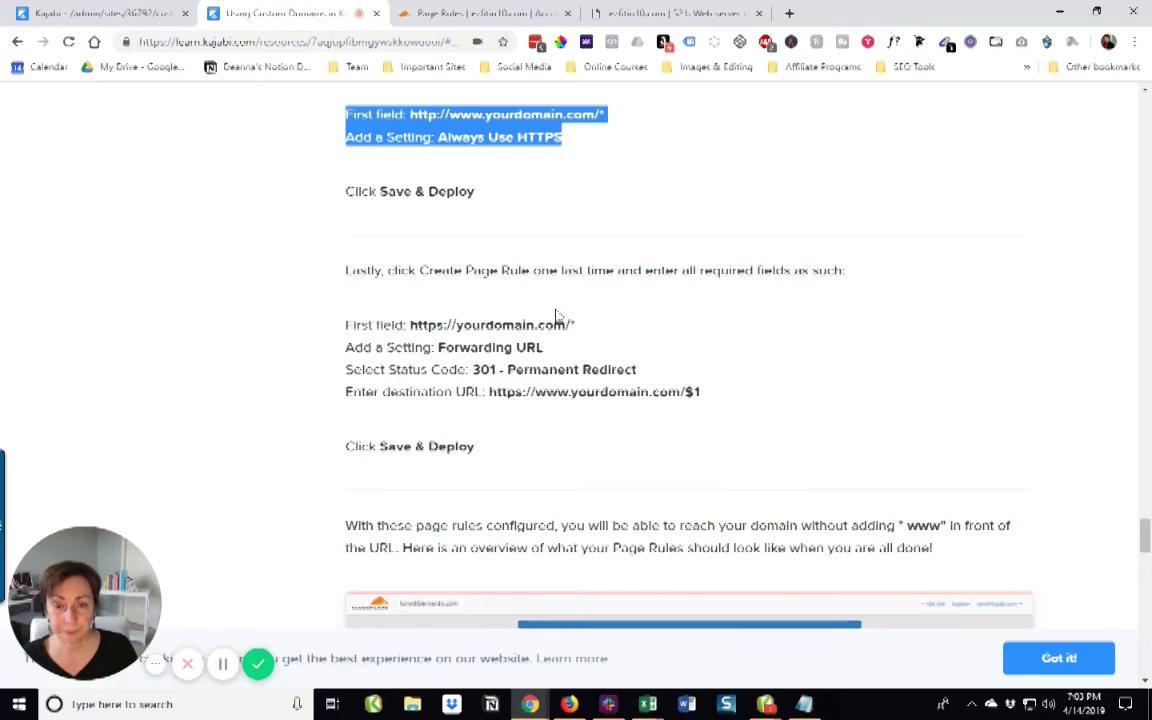
left_click_drag(700, 392, 345, 322)
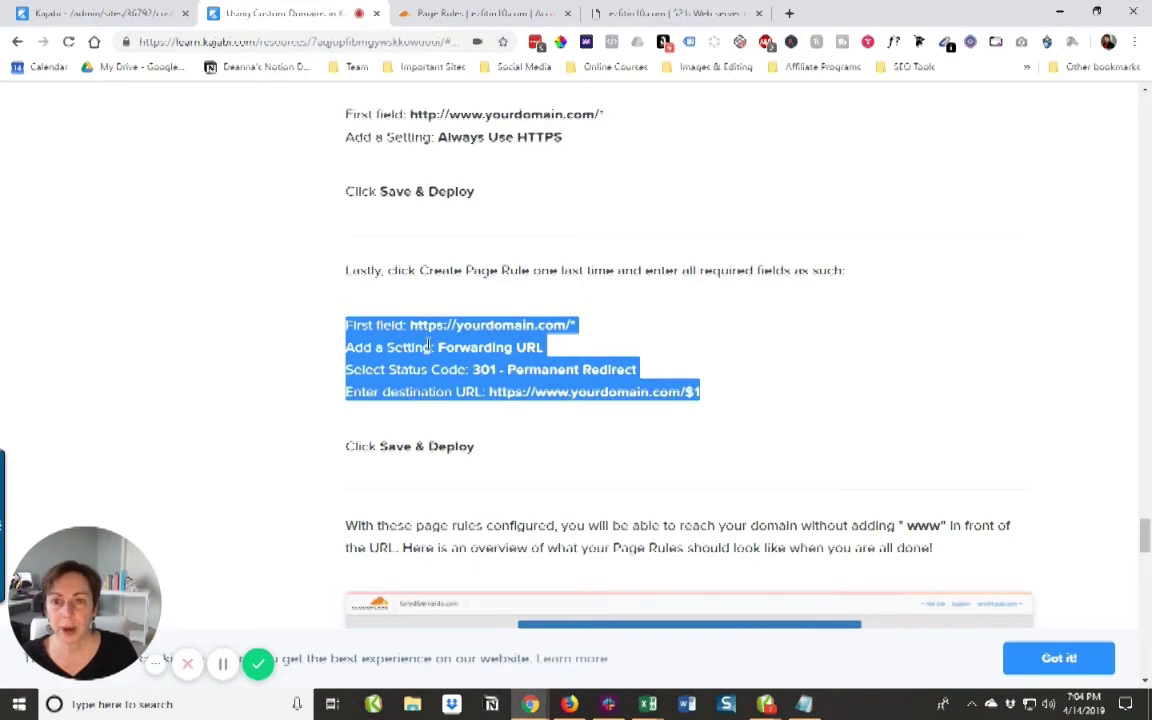
right_click(428, 345)
left_click(456, 355)
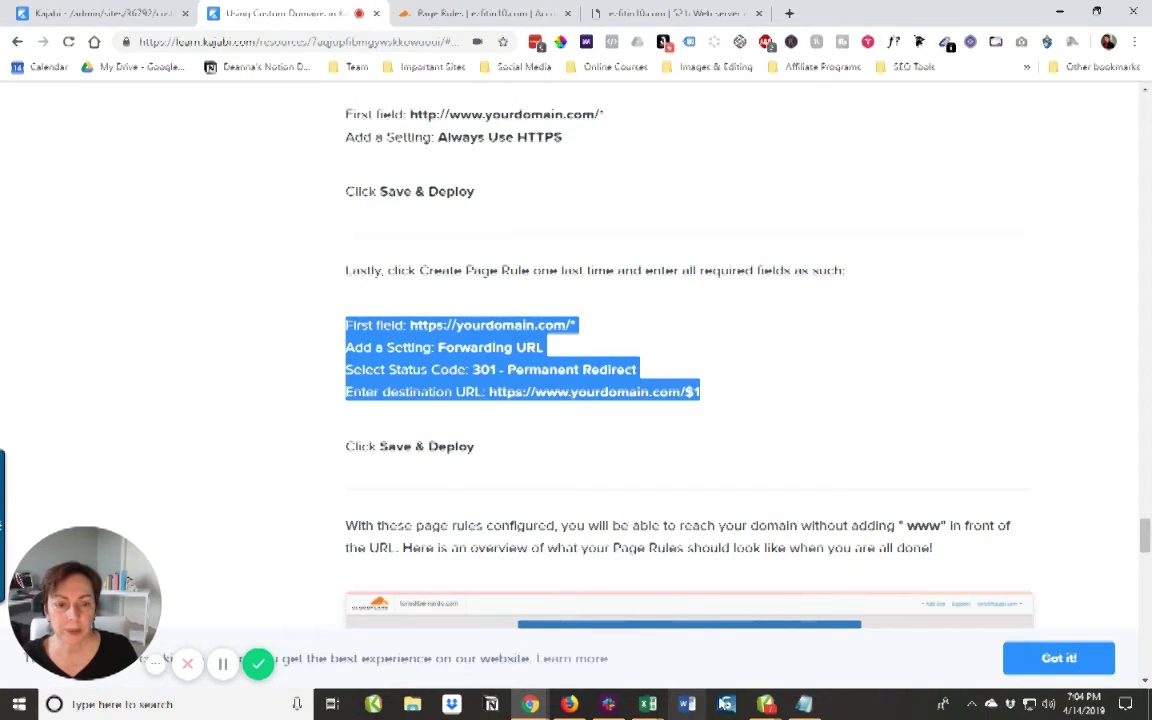
Paste the four instruction lines into the notes and return to the Cloudflare dialog.
left_click(804, 704)
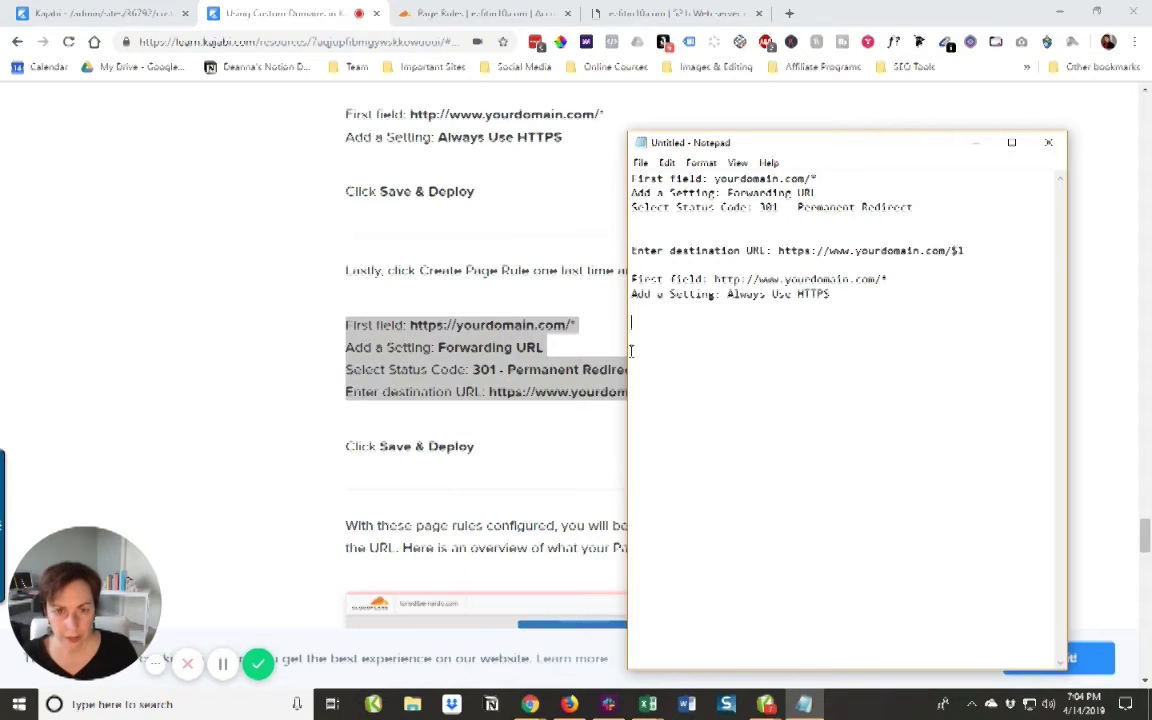
right_click(650, 328)
left_click(686, 398)
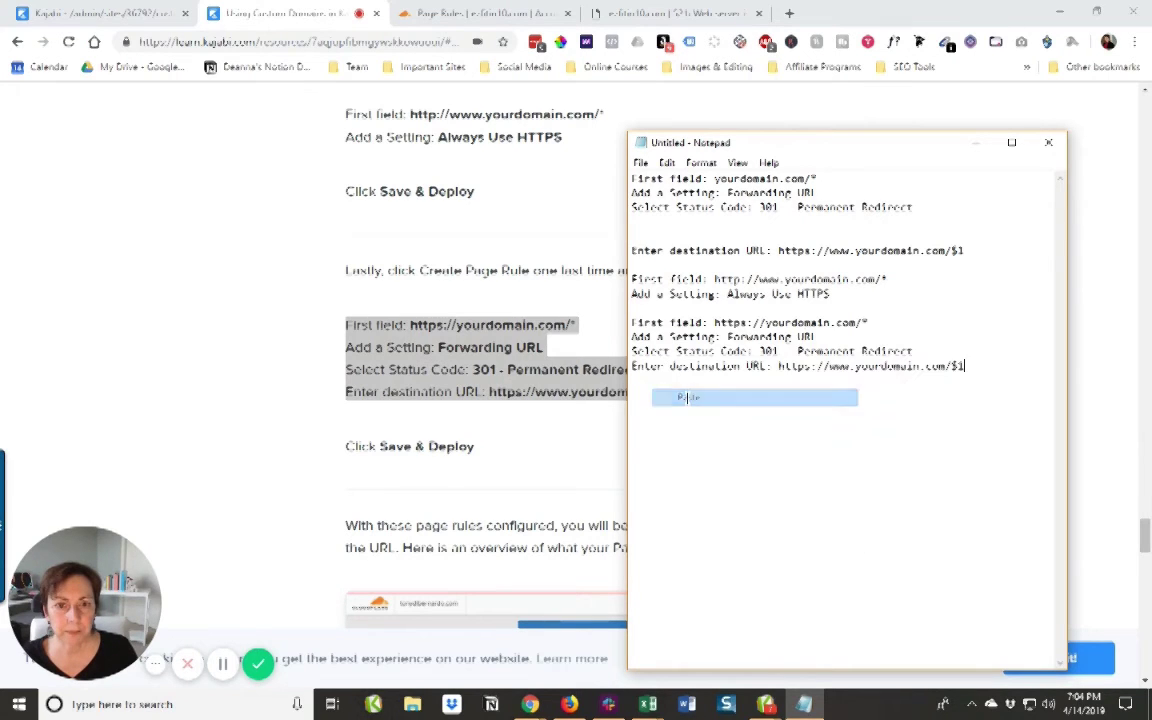
left_click(455, 14)
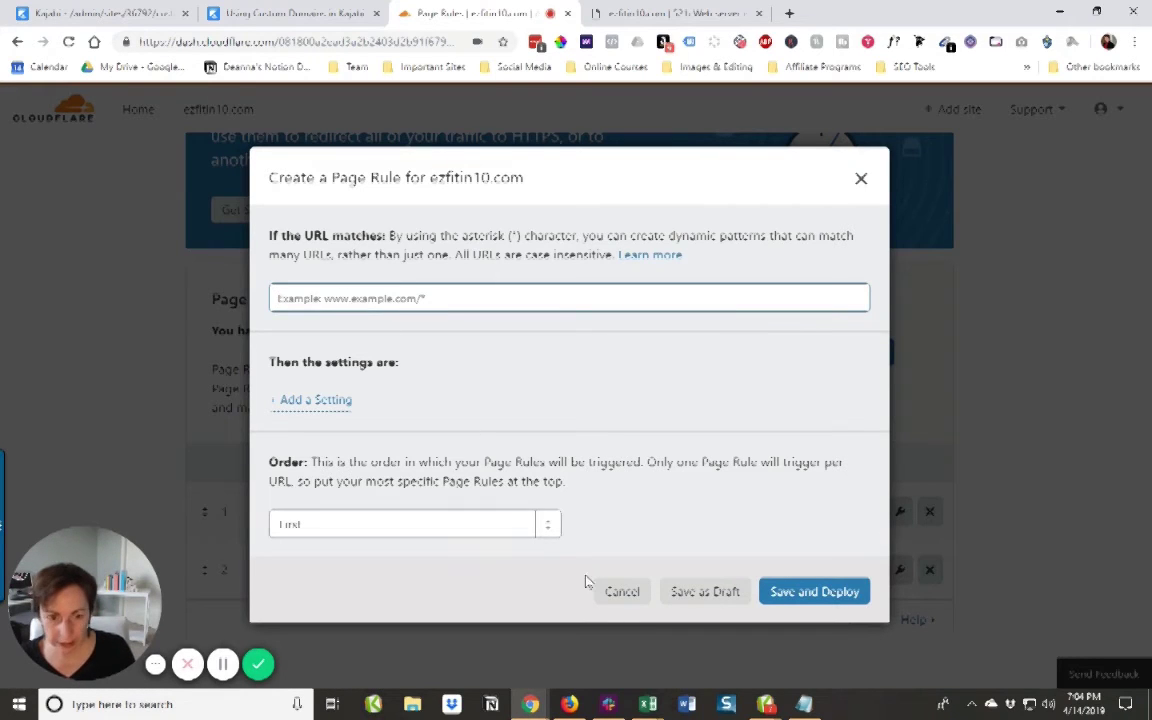
left_click(804, 704)
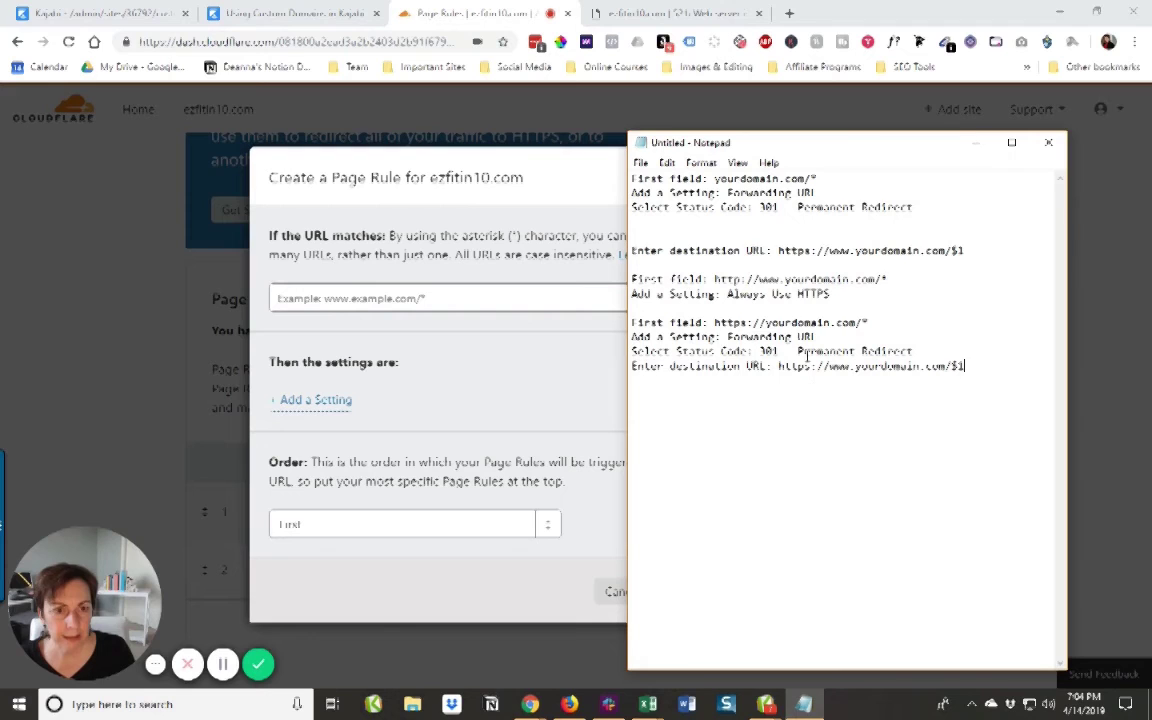
left_click_drag(714, 322, 882, 321)
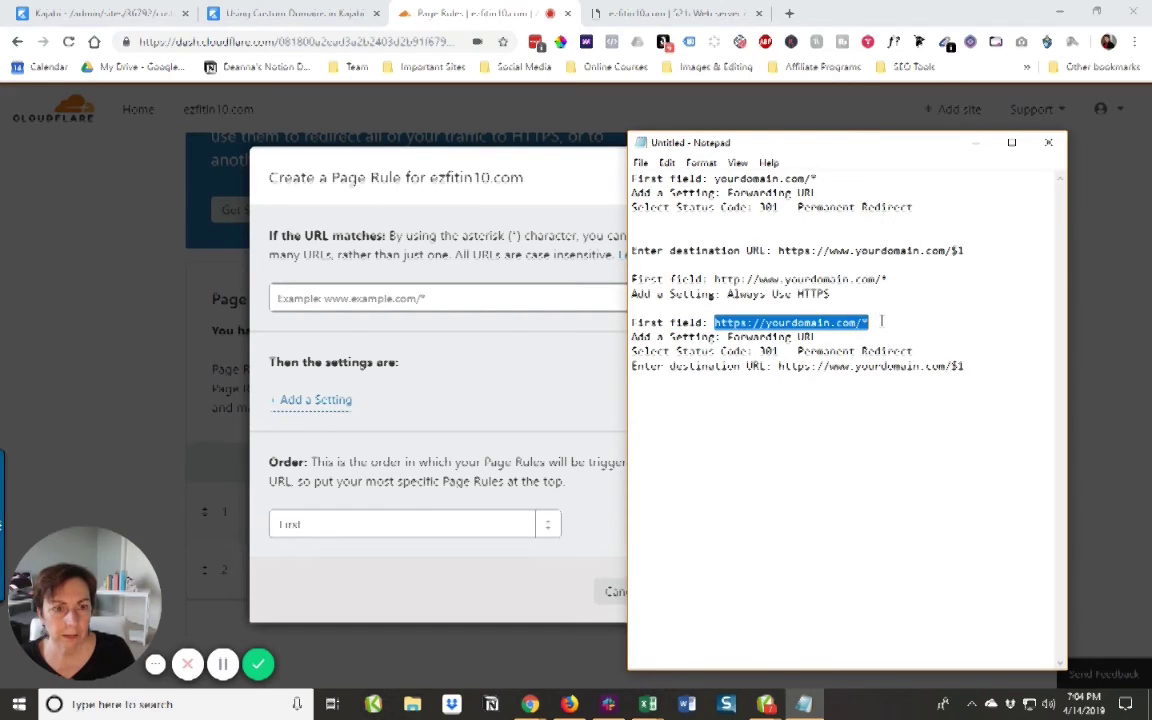
key("ctrl+c")
left_click(373, 297)
key("ctrl+v")
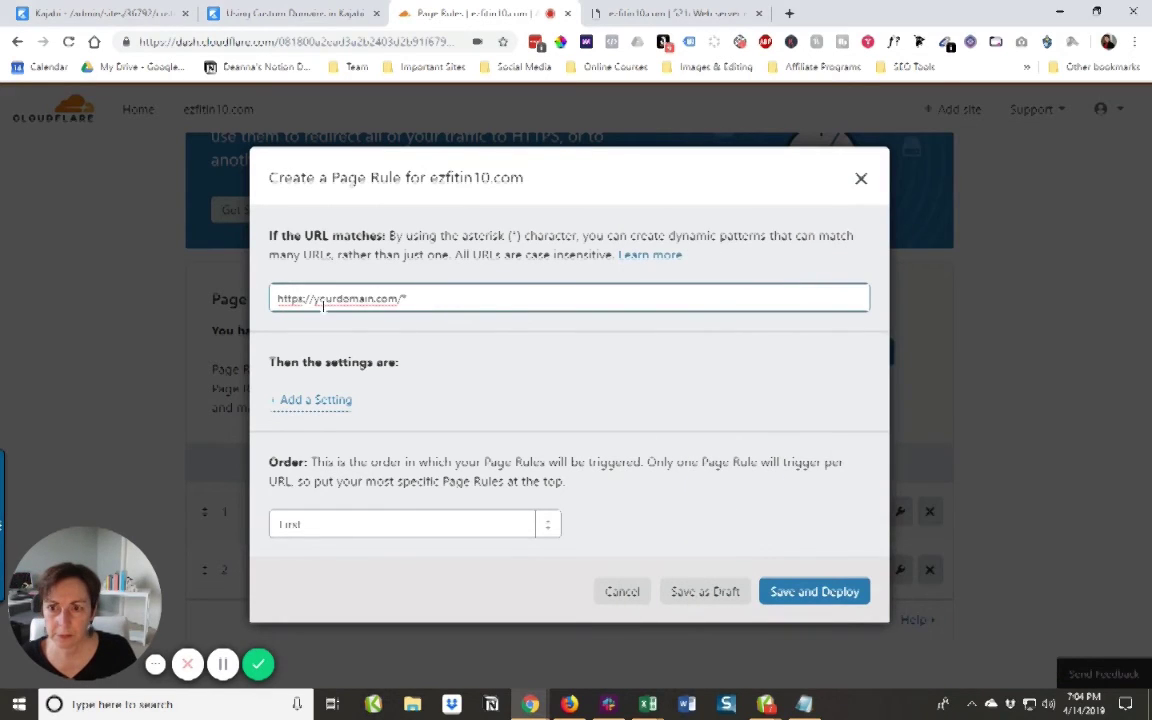
key("BackSpace")
key("BackSpace")
key("BackSpace")
key("BackSpace")
key("BackSpace")
key("BackSpace")
key("BackSpace")
type("ezfitin10")
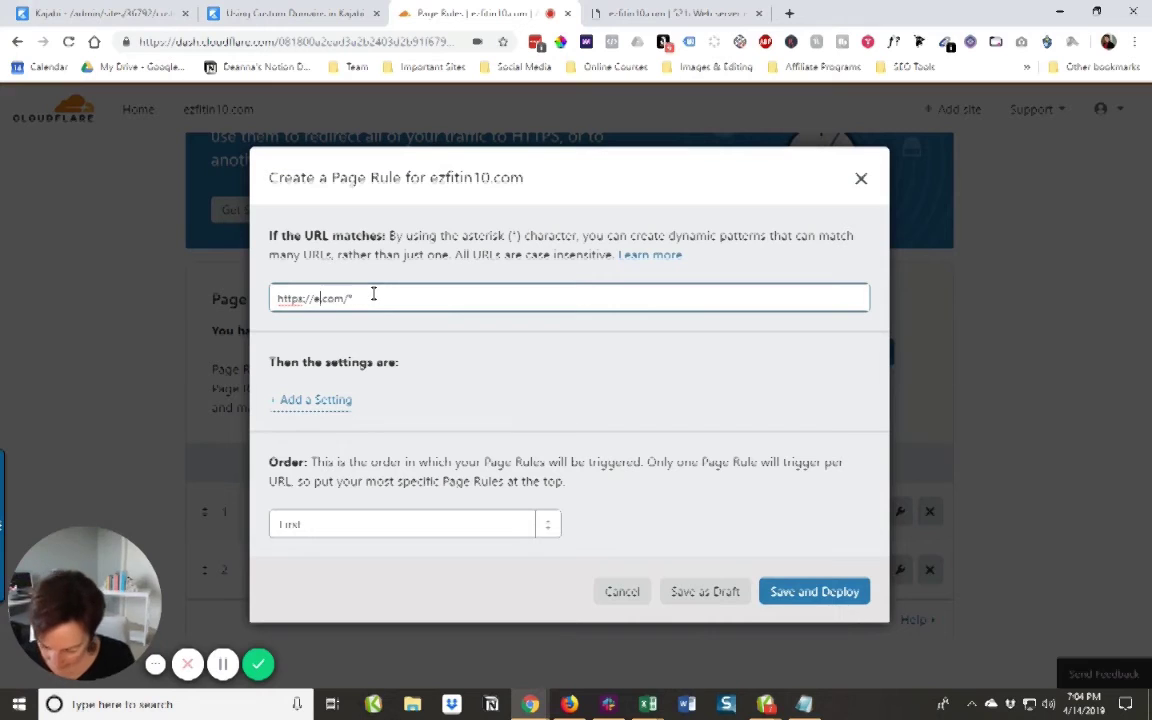
left_click(804, 704)
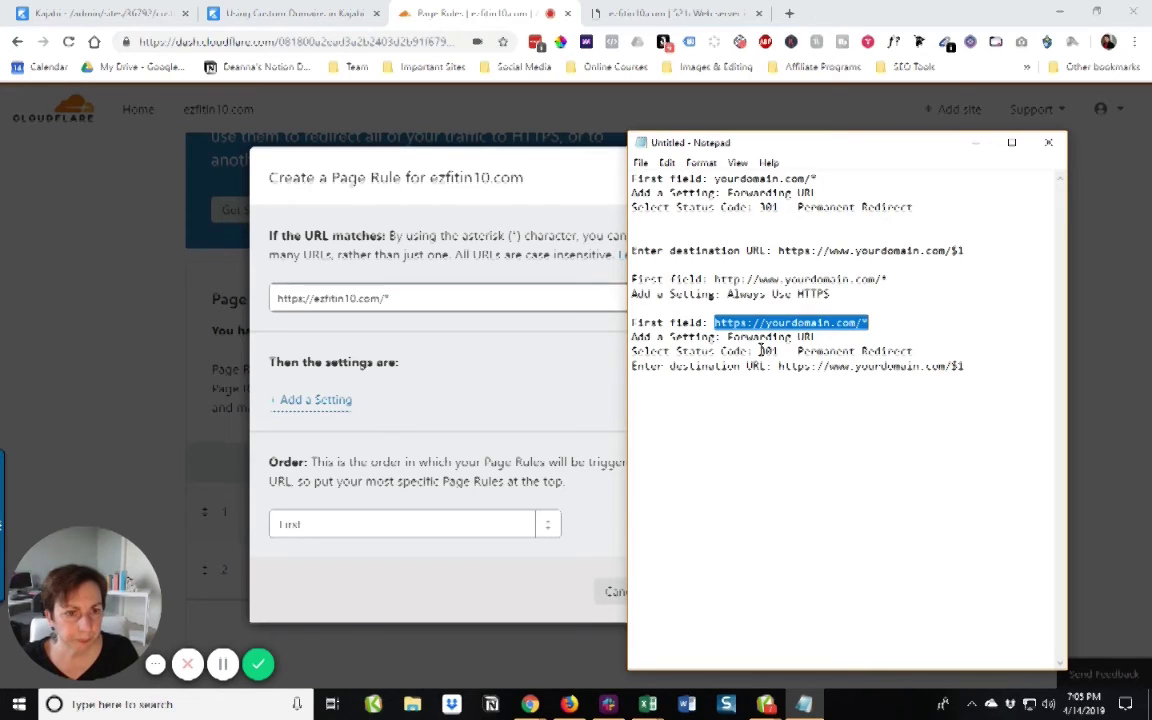
left_click_drag(779, 367, 965, 370)
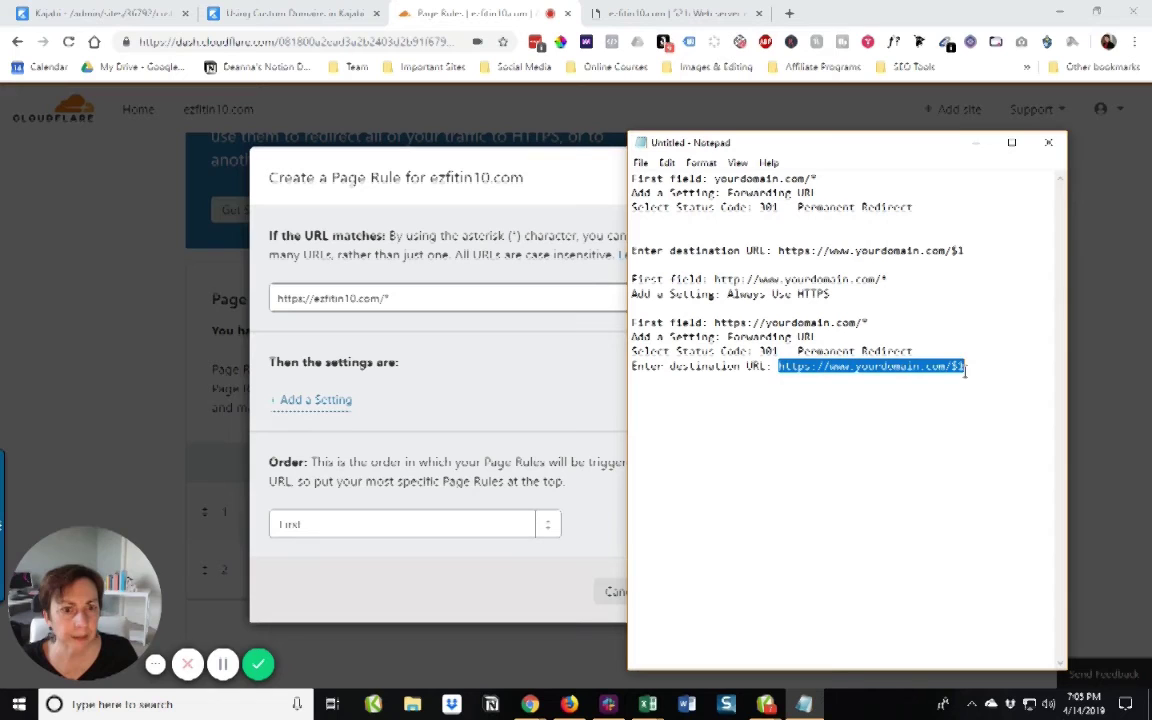
right_click(910, 366)
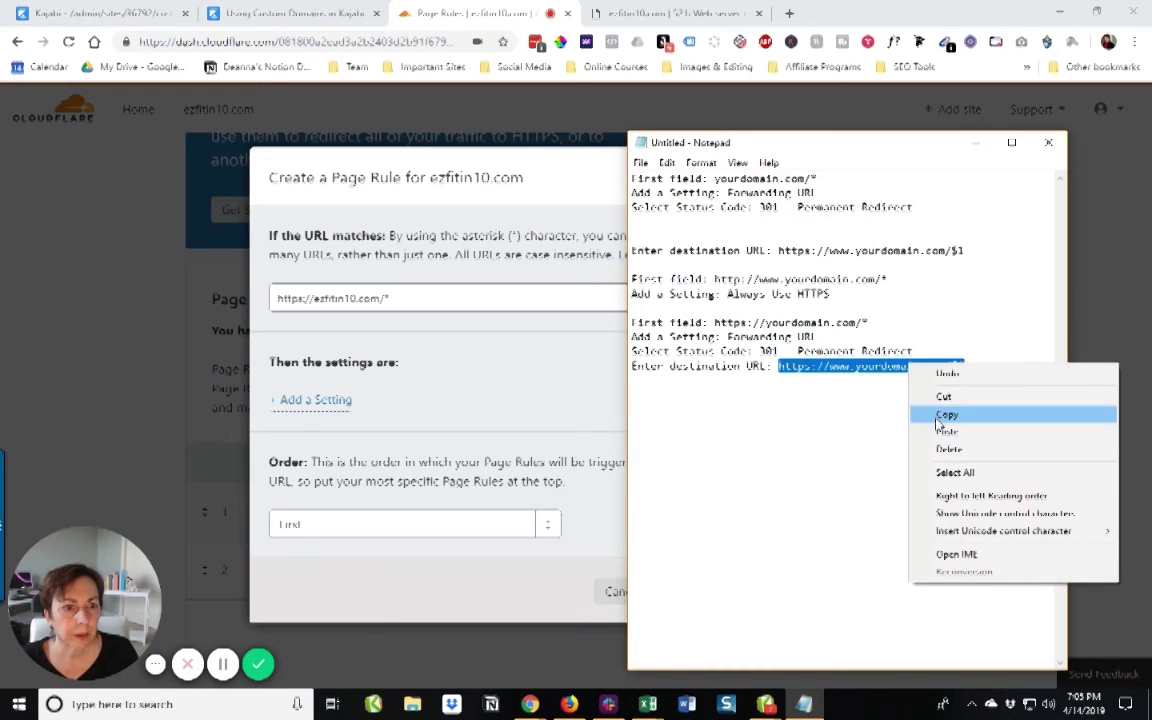
left_click(938, 422)
Add the Forwarding URL setting with 301 - Permanent Redirect.
left_click(346, 405)
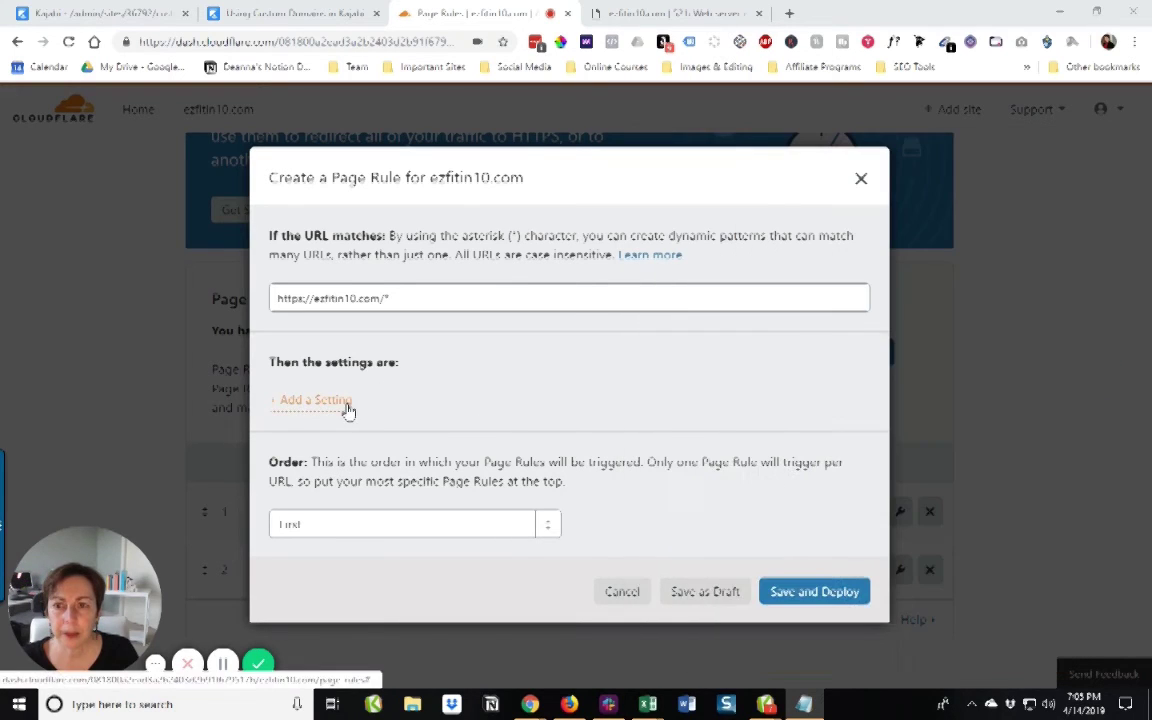
left_click(346, 405)
left_click(345, 406)
scroll(341, 520, "down", 1)
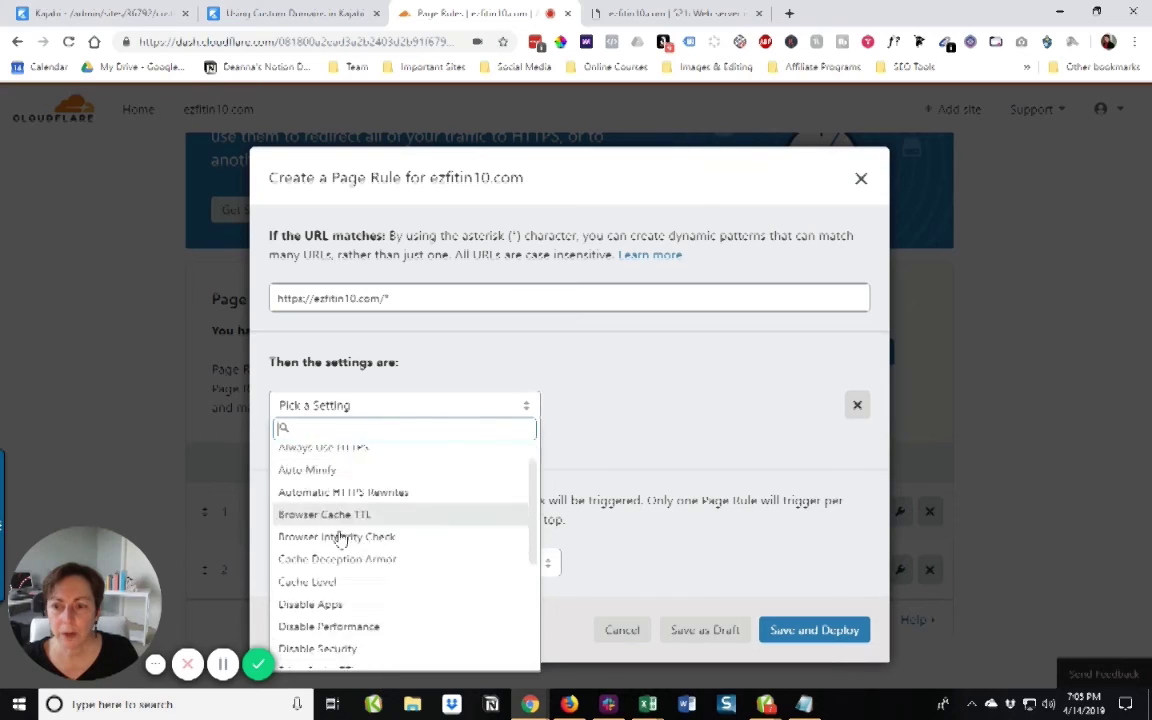
scroll(341, 540, "down", 3)
left_click(334, 589)
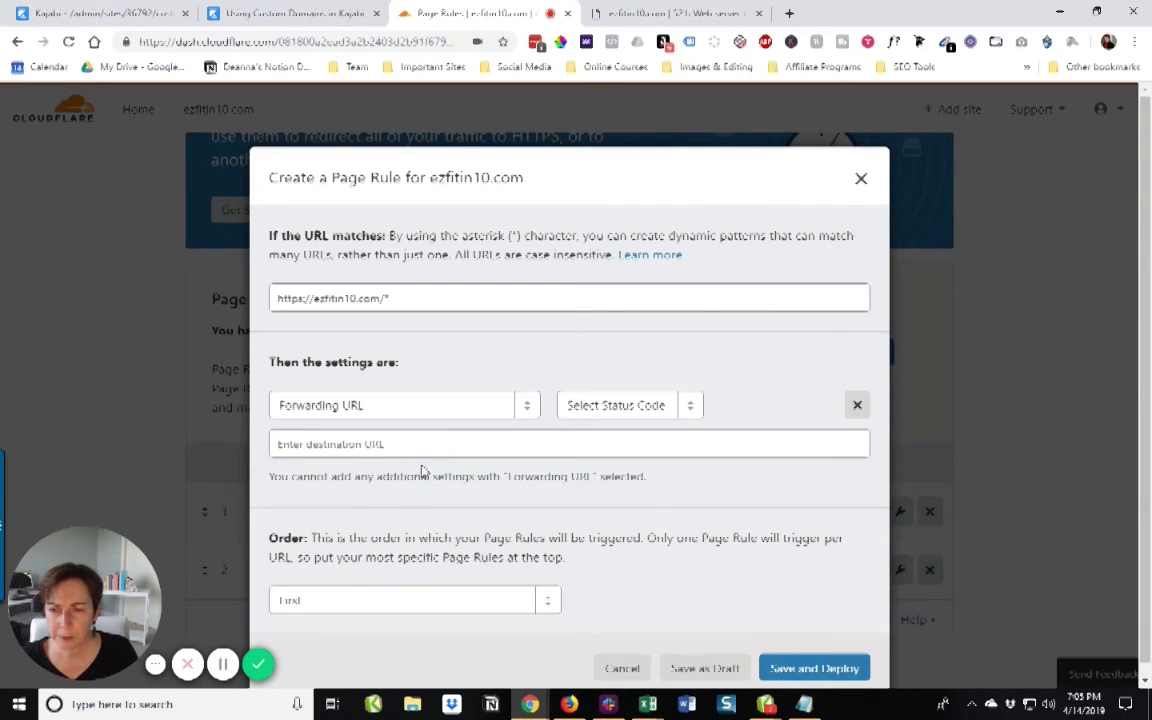
left_click(625, 406)
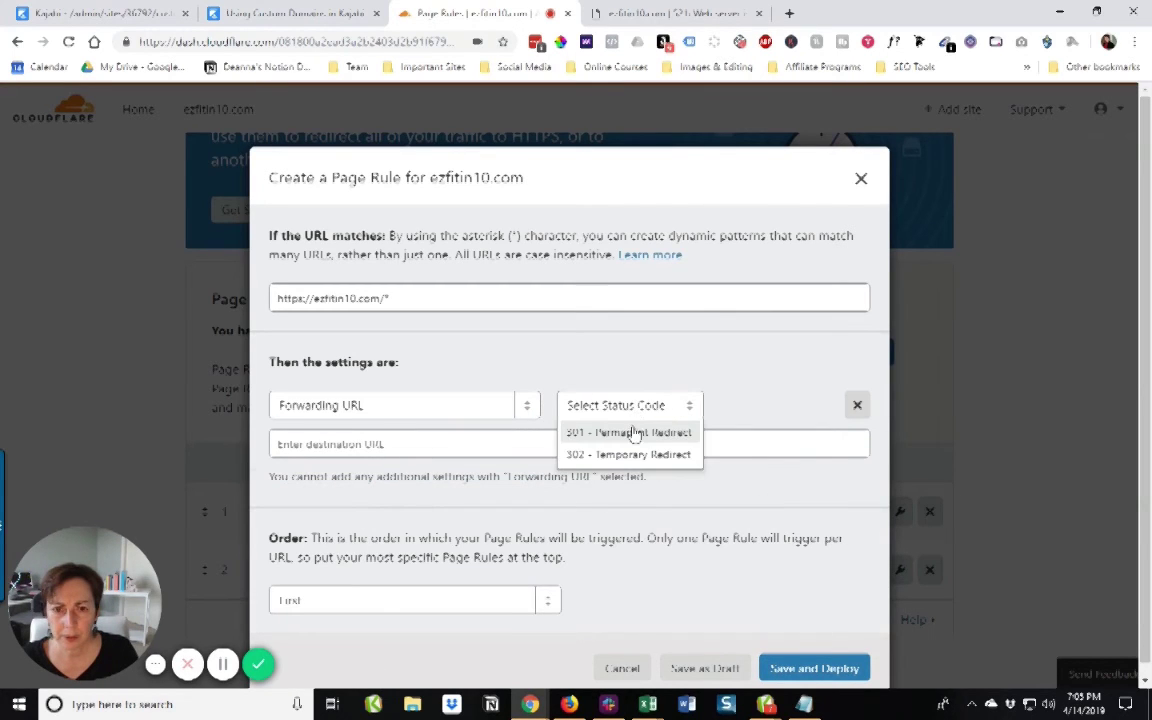
left_click(632, 432)
left_click(411, 450)
right_click(410, 455)
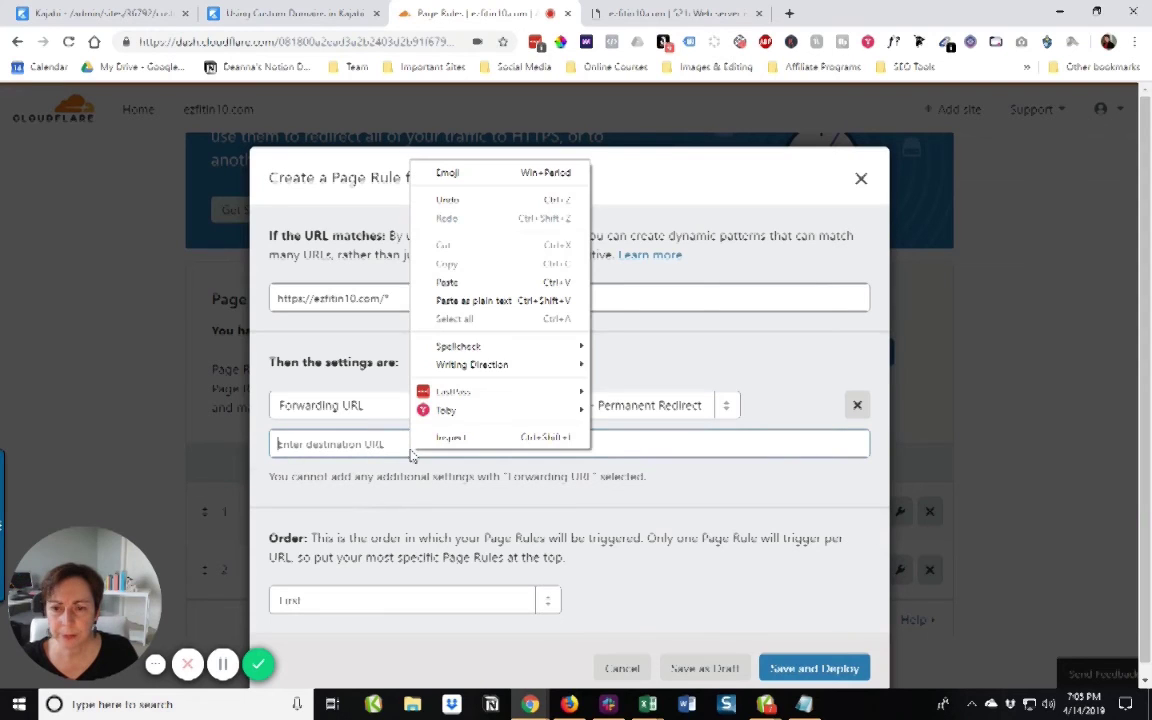
left_click(440, 284)
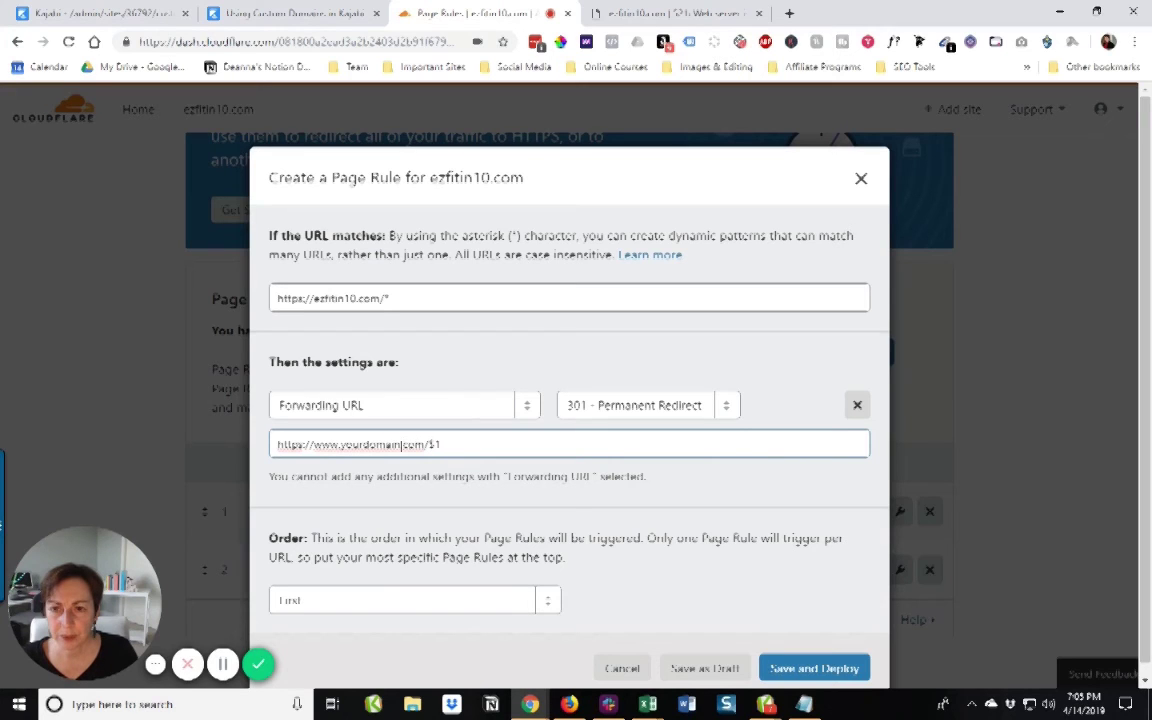
key("BackSpace")
key("BackSpace")
key("BackSpace")
key("BackSpace")
key("BackSpace")
key("BackSpace")
key("BackSpace")
key("BackSpace")
key("BackSpace")
key("BackSpace")
type("ezfitin10")
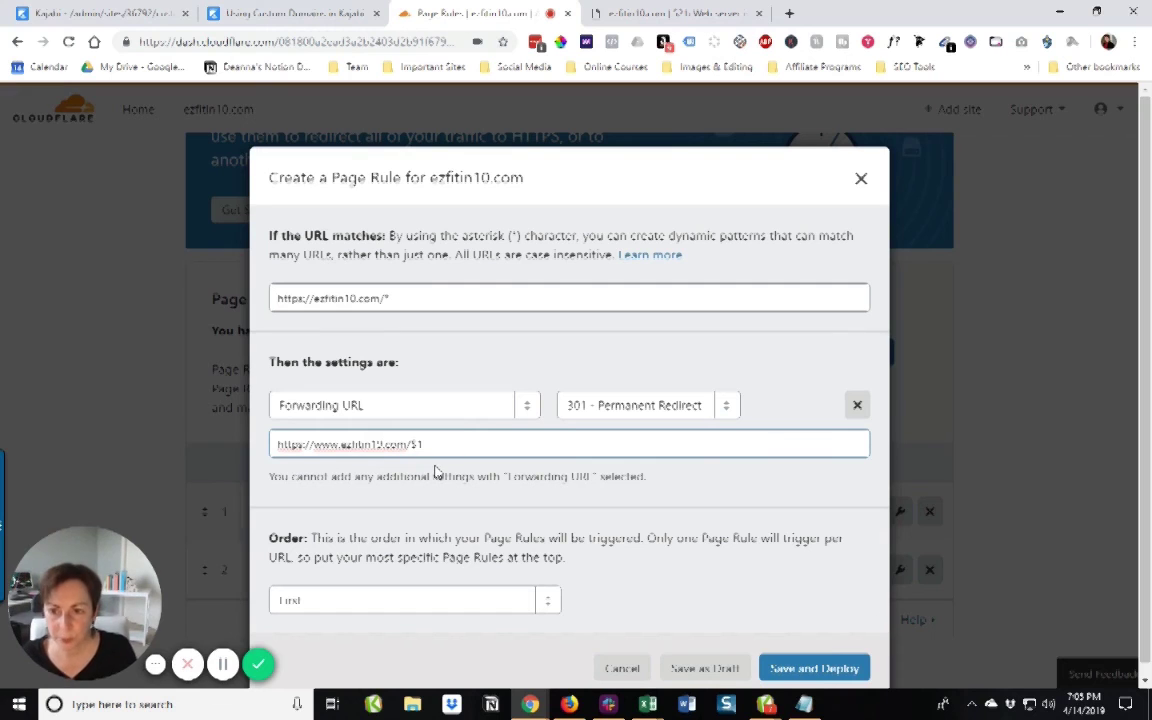
key("BackSpace")
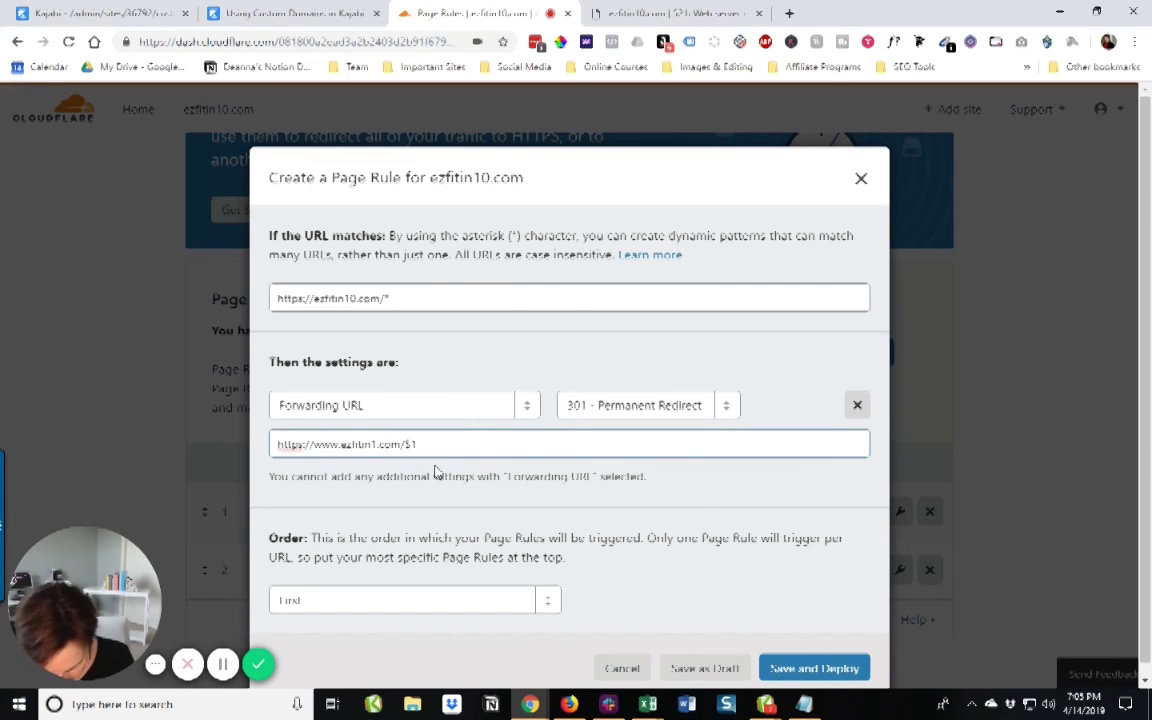
type("0")
scroll(560, 509, "down", 1)
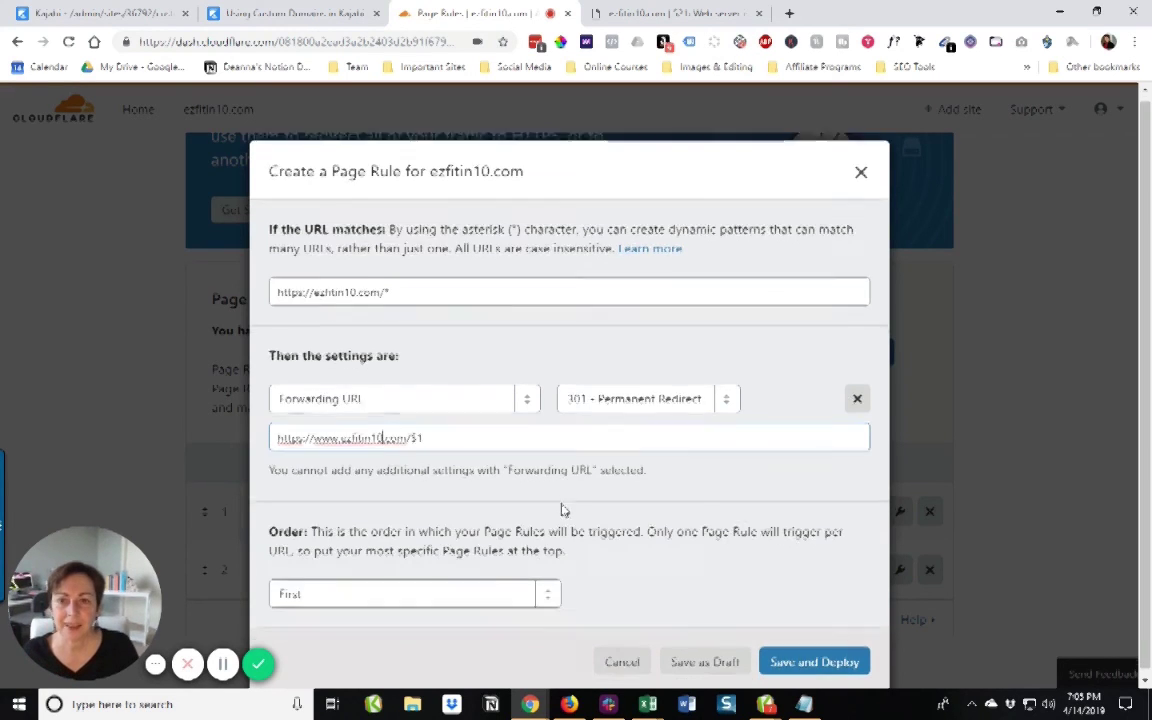
left_click(805, 658)
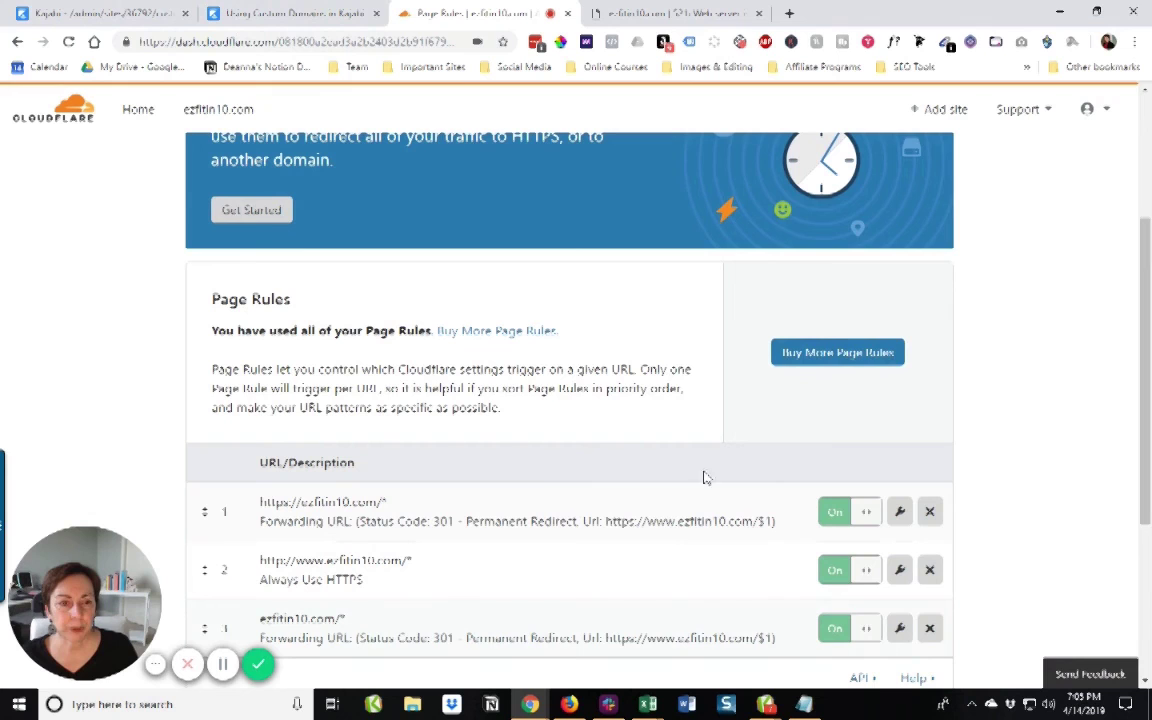
Scroll the Kajabi article to its finished page-rules overview screenshot.
left_click(269, 17)
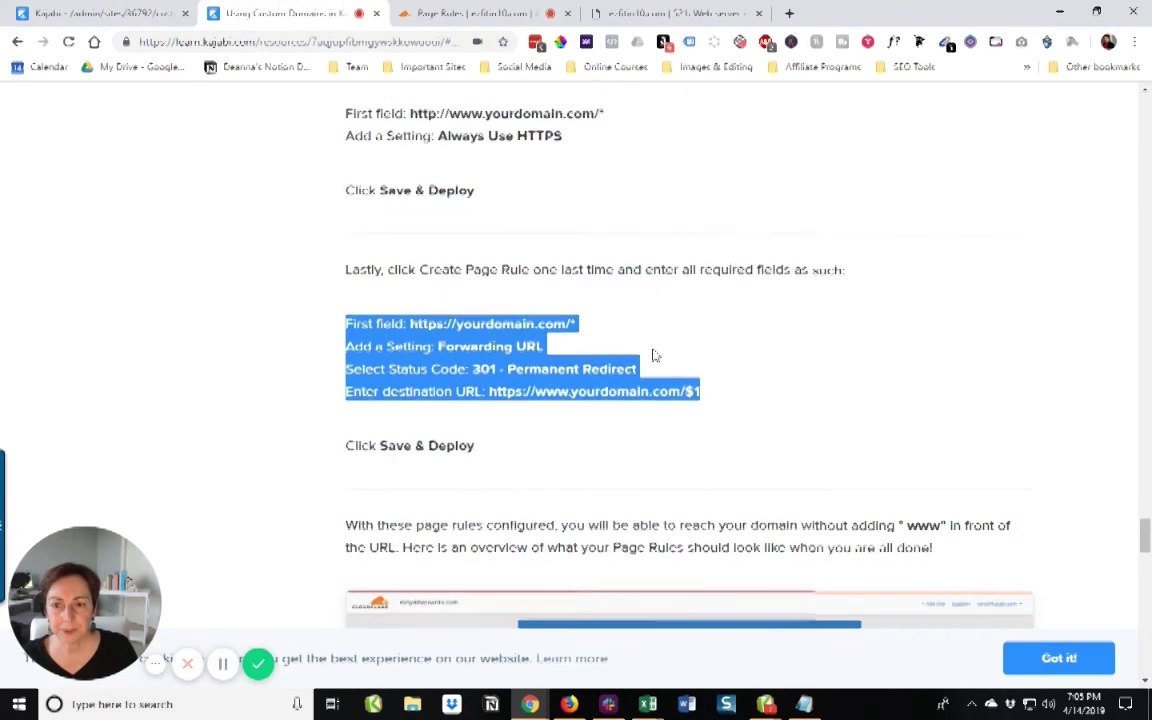
scroll(653, 355, "down", 3)
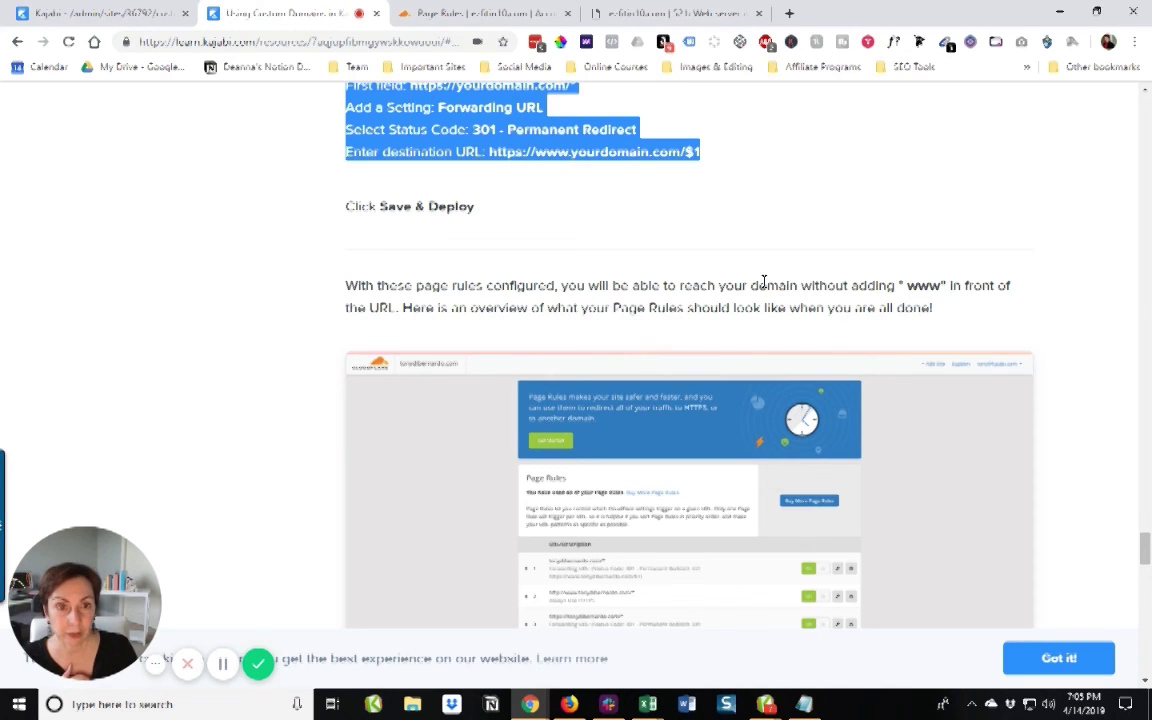
scroll(763, 282, "down", 4)
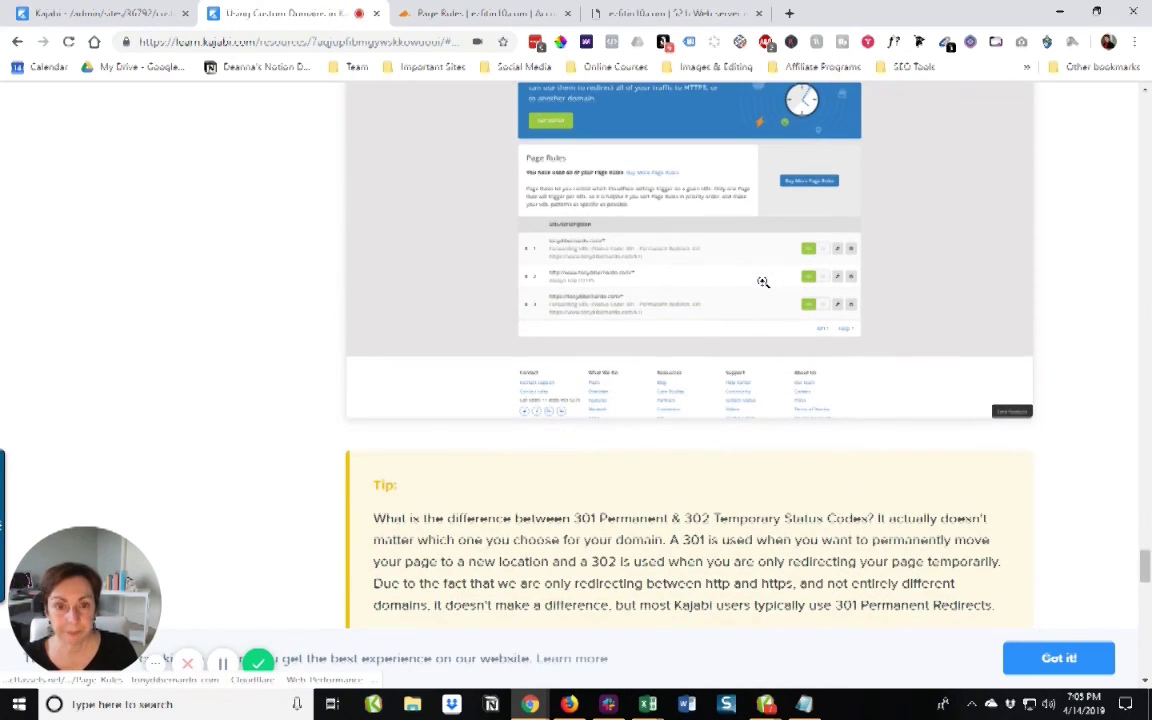
left_click(650, 13)
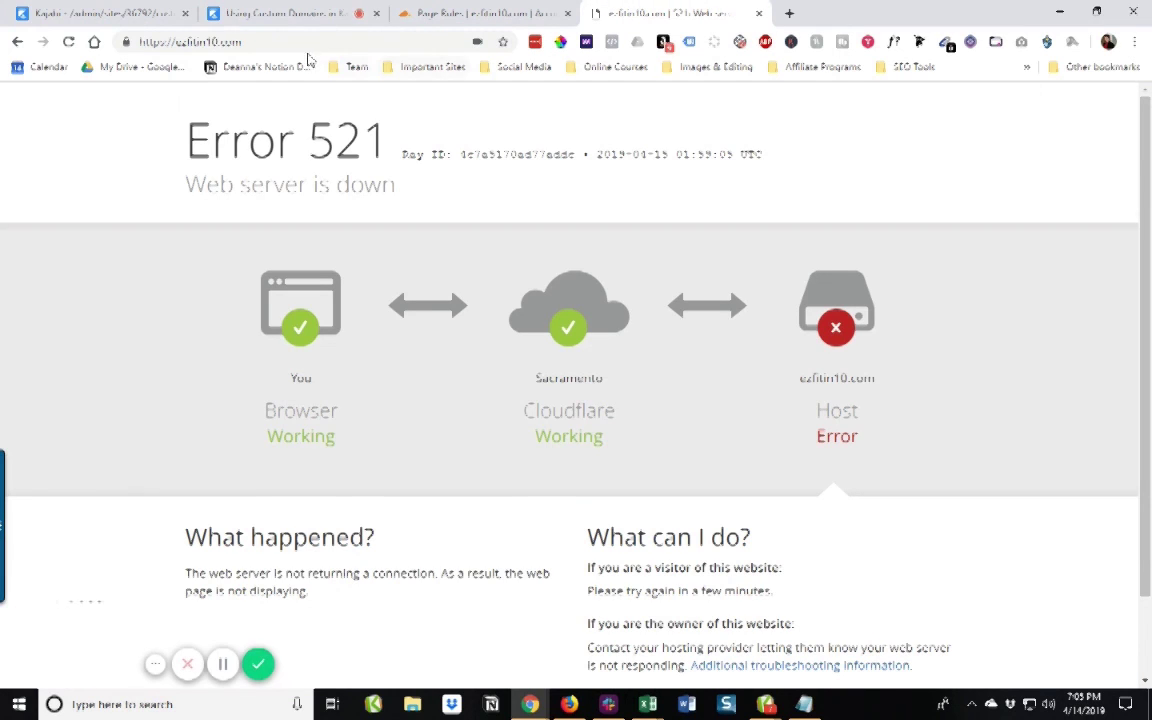
left_click(252, 42)
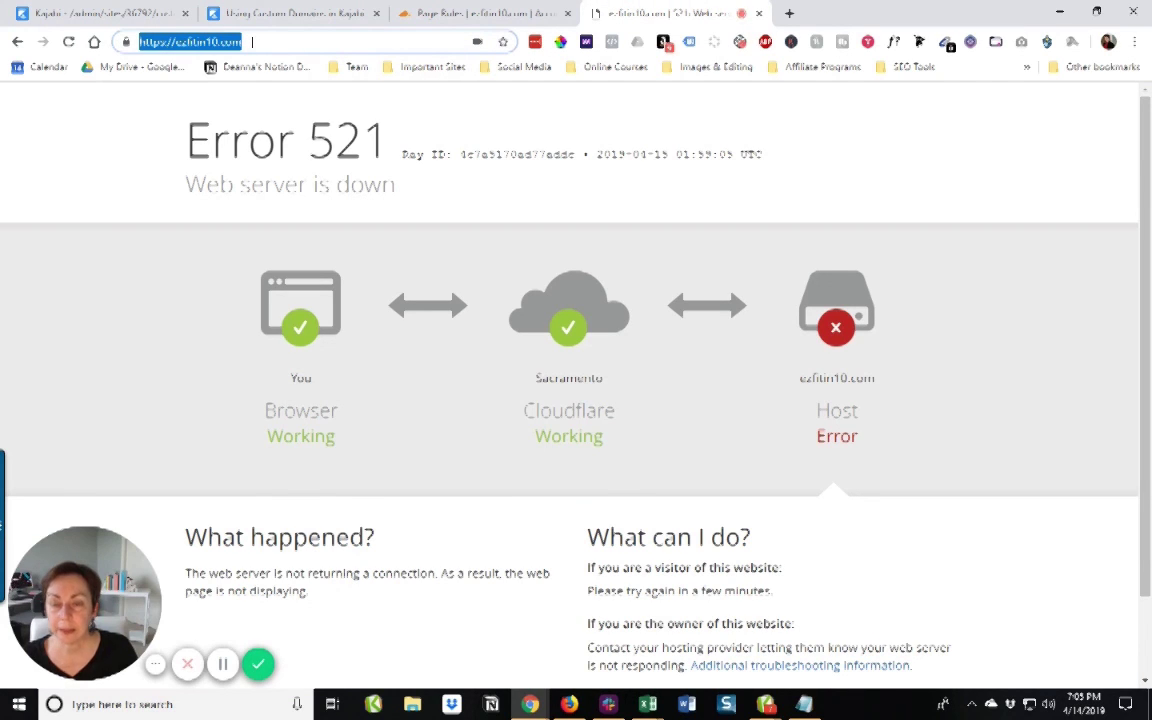
key("Return")
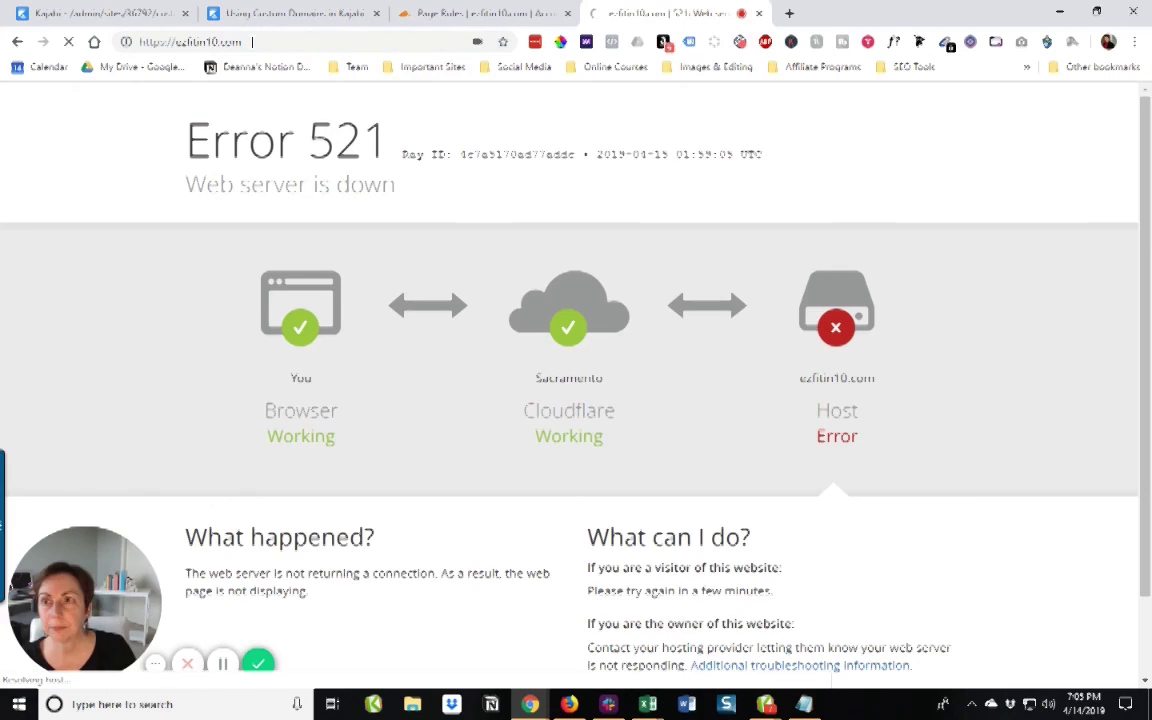